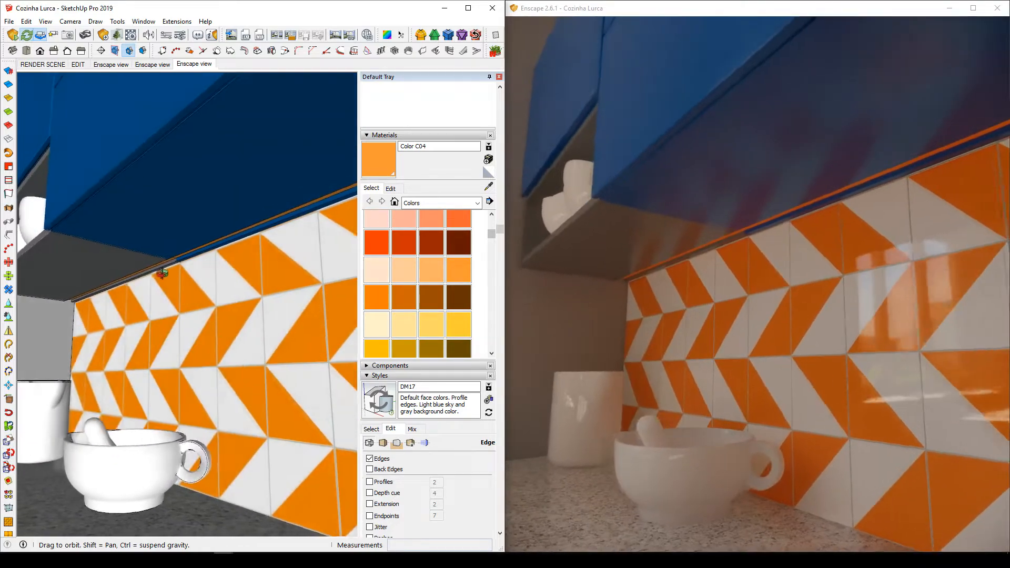
- Examine the orange strip under the wall cabinets and the tiled backsplash from several angles in the model and the live render
mouse_move(153, 350)
shift+middle_down()
mouse_move(169, 316)
mouse_move(165, 287)
mouse_move(132, 282)
shift+middle_up()
mouse_move(194, 230)
shift+middle_down()
mouse_move(179, 254)
mouse_move(217, 264)
mouse_move(213, 275)
mouse_move(154, 264)
mouse_move(150, 231)
shift+middle_up()
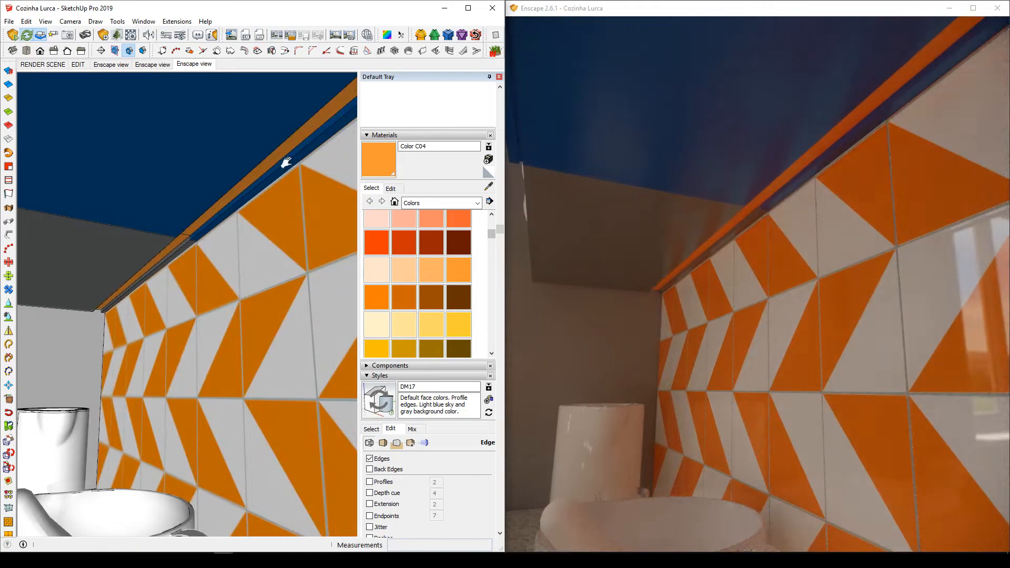
mouse_move(76, 323)
middle_down()
mouse_move(173, 219)
mouse_move(241, 243)
middle_up()
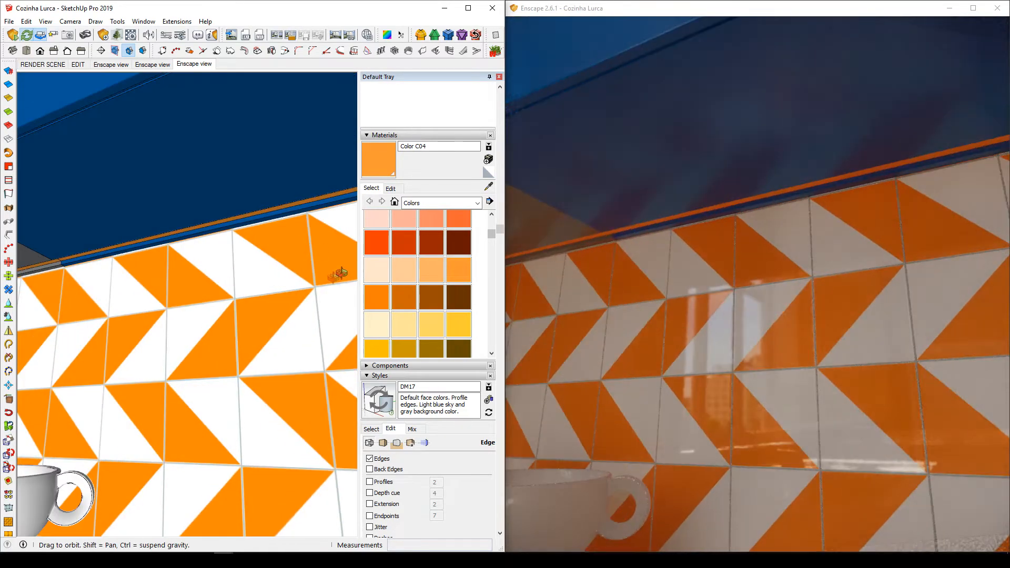
middle_drag(252, 289, 220, 282)
shift+middle_drag(273, 301, 156, 292)
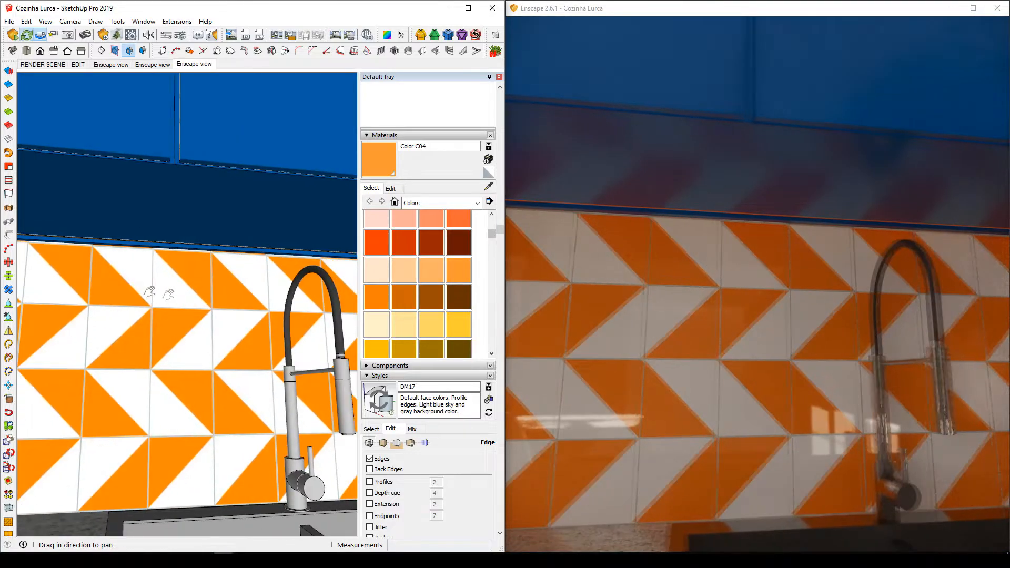
mouse_move(281, 299)
middle_down()
mouse_move(237, 295)
mouse_move(465, 313)
middle_up()
mouse_move(288, 344)
middle_down()
mouse_move(277, 327)
mouse_move(201, 303)
mouse_move(253, 296)
mouse_move(241, 278)
mouse_move(278, 266)
mouse_move(121, 316)
middle_up()
mouse_move(121, 316)
shift+middle_down()
mouse_move(215, 291)
mouse_move(275, 293)
shift+middle_up()
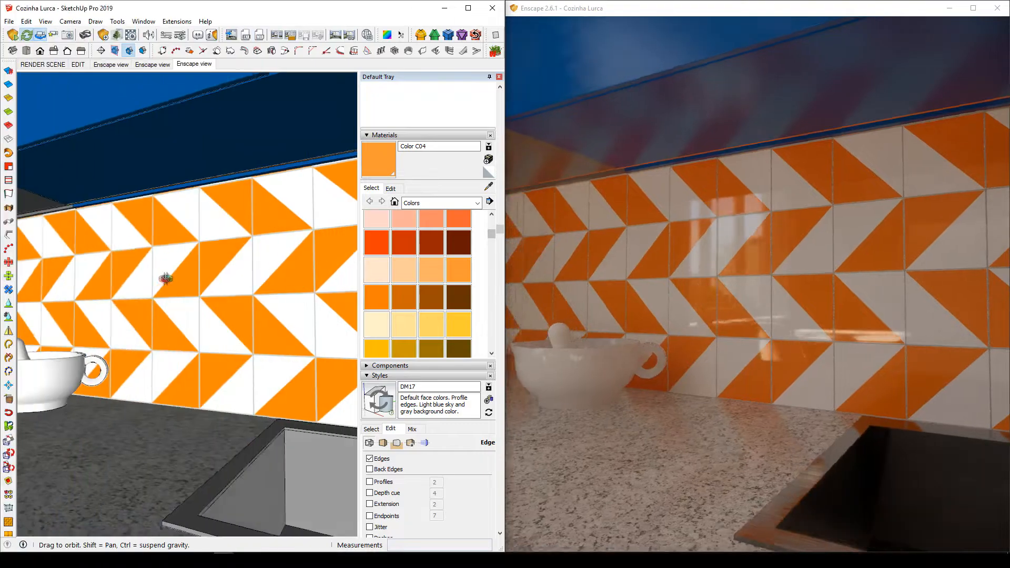
mouse_move(165, 279)
middle_down()
mouse_move(99, 278)
mouse_move(199, 275)
middle_up()
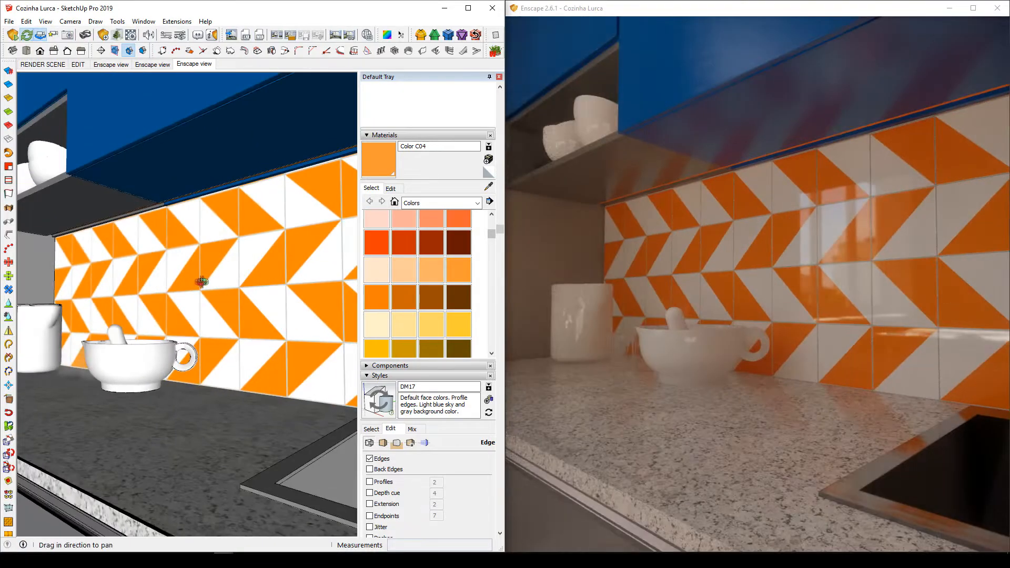
mouse_move(202, 283)
middle_down()
mouse_move(155, 285)
mouse_move(169, 254)
mouse_move(142, 254)
mouse_move(169, 255)
middle_up()
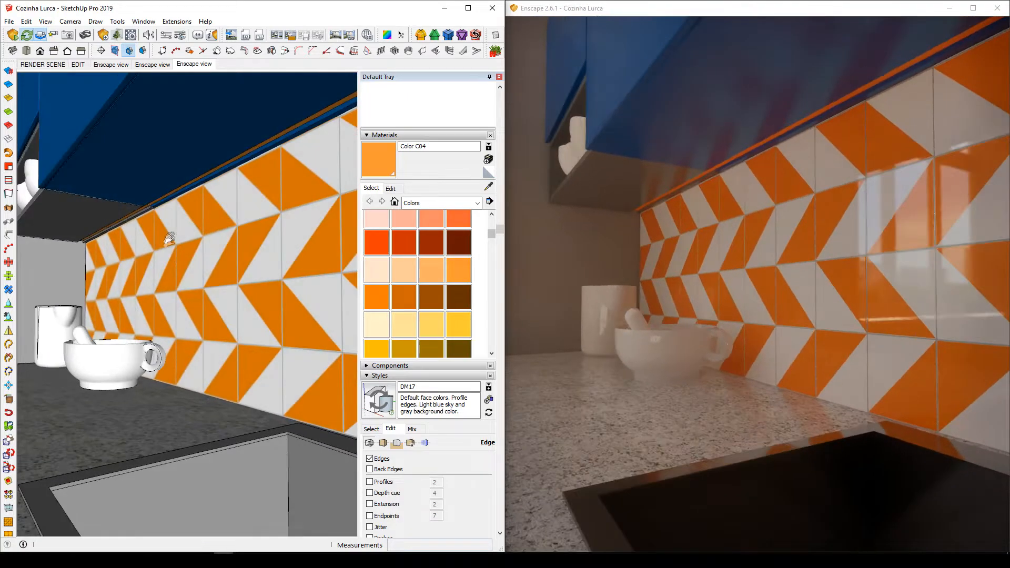
scroll(157, 215, up, 2)
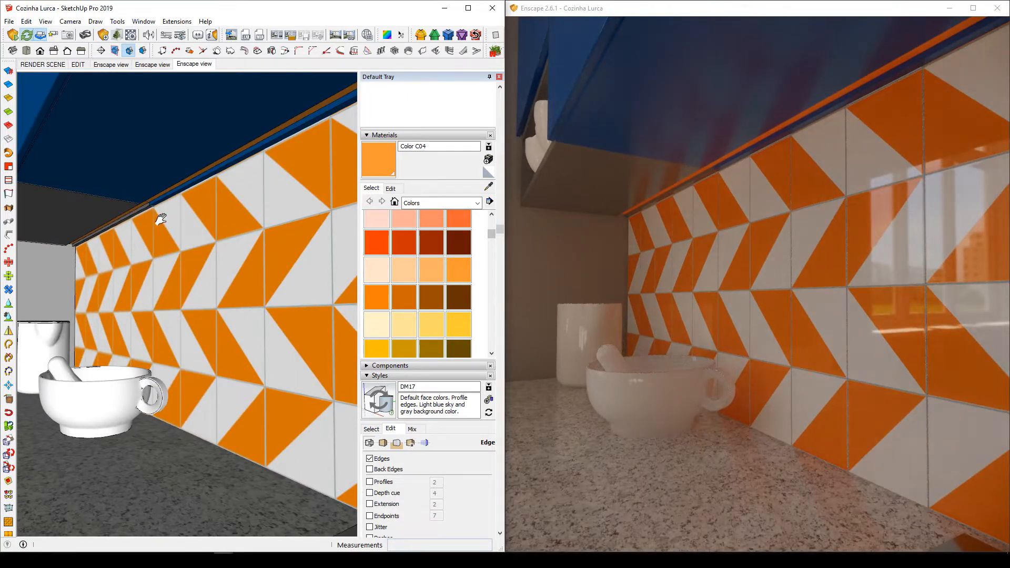
mouse_move(176, 230)
shift+middle_down()
mouse_move(190, 255)
mouse_move(173, 261)
mouse_move(181, 269)
mouse_move(194, 262)
mouse_move(187, 236)
shift+middle_up()
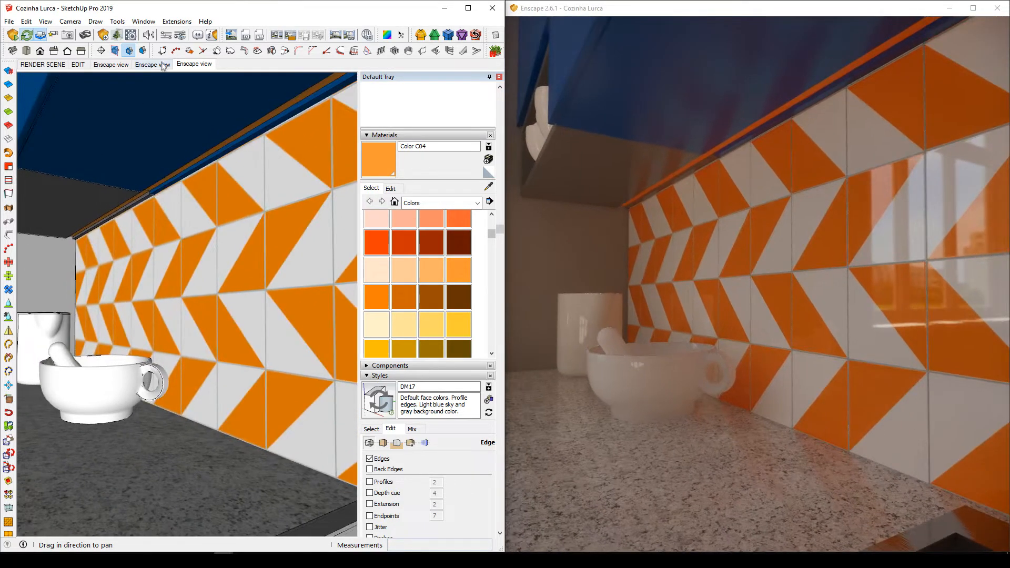
- Check the self-illumination option of the Color C04 material in the Enscape material settings and close them
click(131, 35)
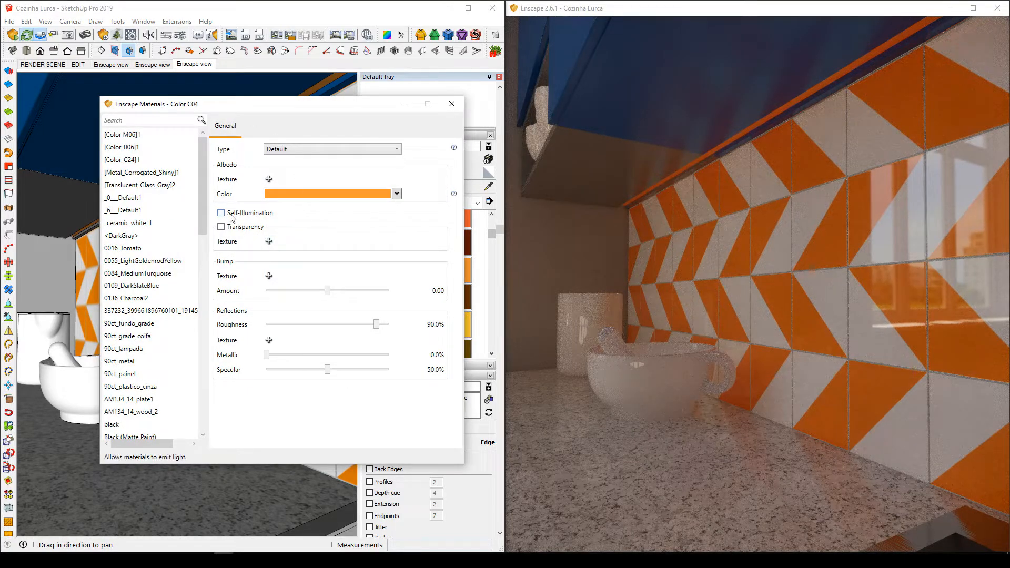
click(452, 104)
drag(174, 288, 188, 293)
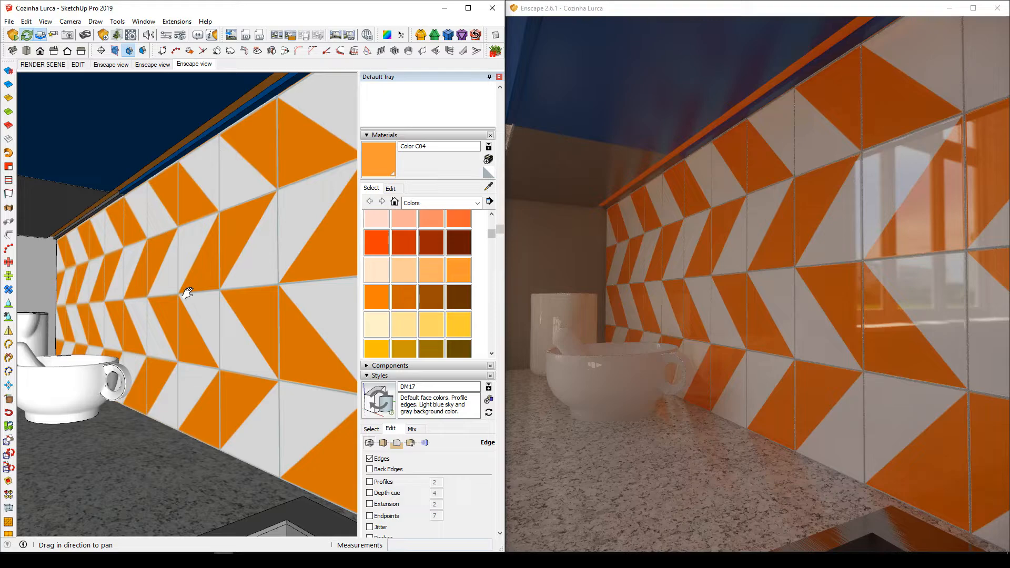
scroll(242, 297, down, 5)
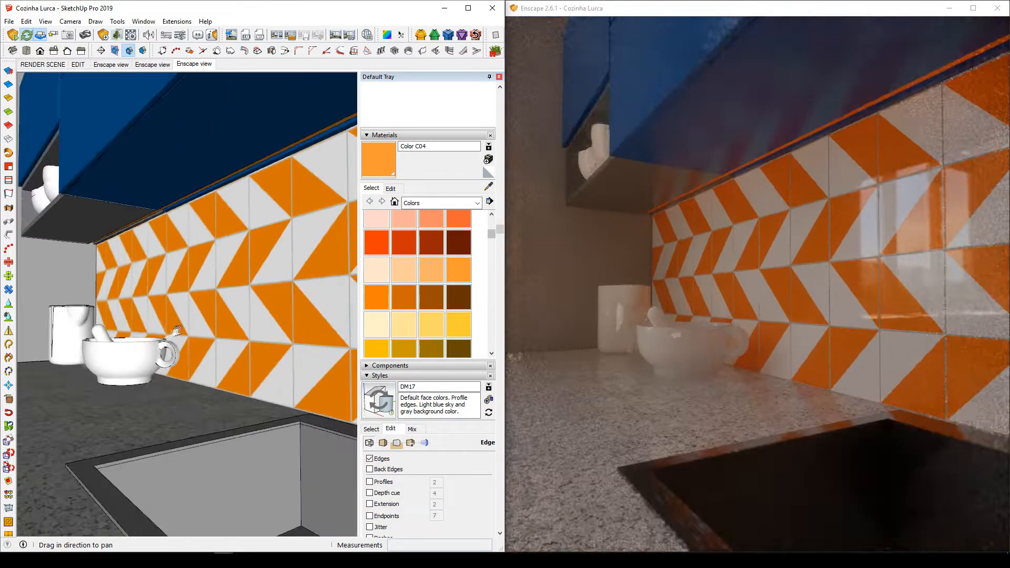
drag(176, 331, 185, 347)
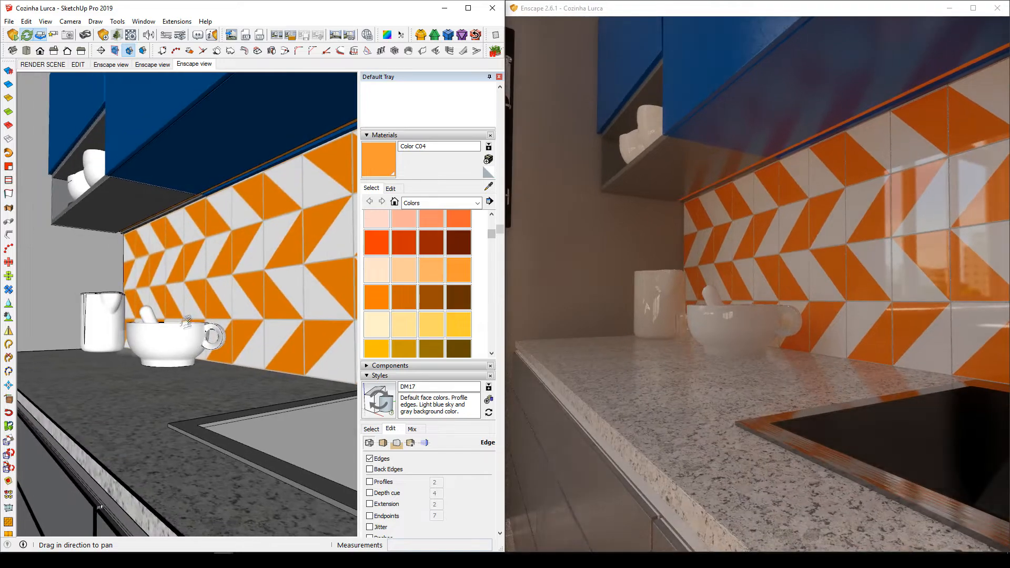
- Rename the orange strip's material as "Color C04 emissive" to make it glow in Enscape
scroll(235, 199, up, 4)
middle_drag(234, 199, 164, 197)
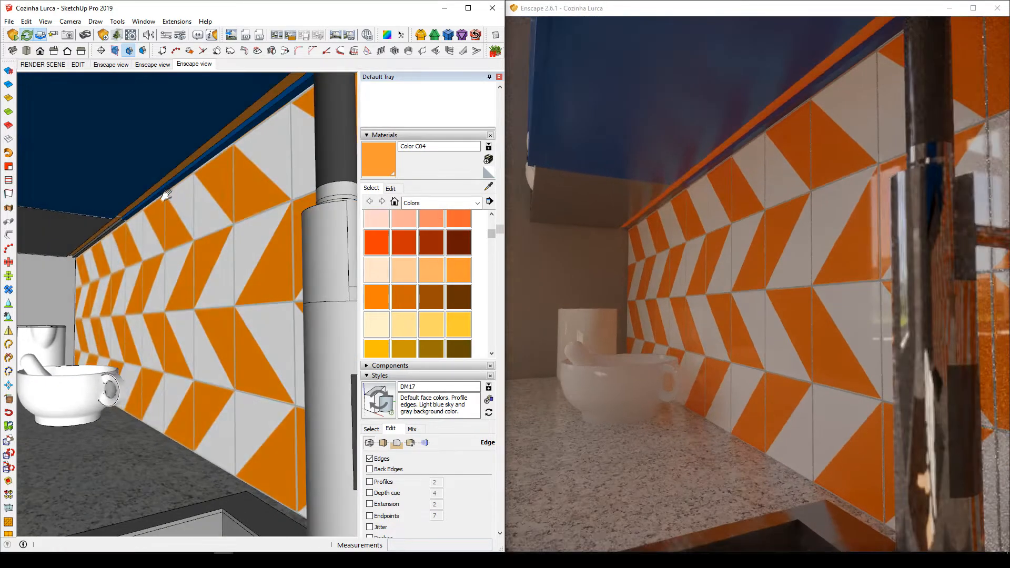
scroll(149, 184, up, 2)
mouse_move(154, 205)
shift+middle_down()
mouse_move(171, 196)
mouse_move(176, 223)
mouse_move(162, 226)
mouse_move(188, 251)
mouse_move(172, 226)
shift+middle_up()
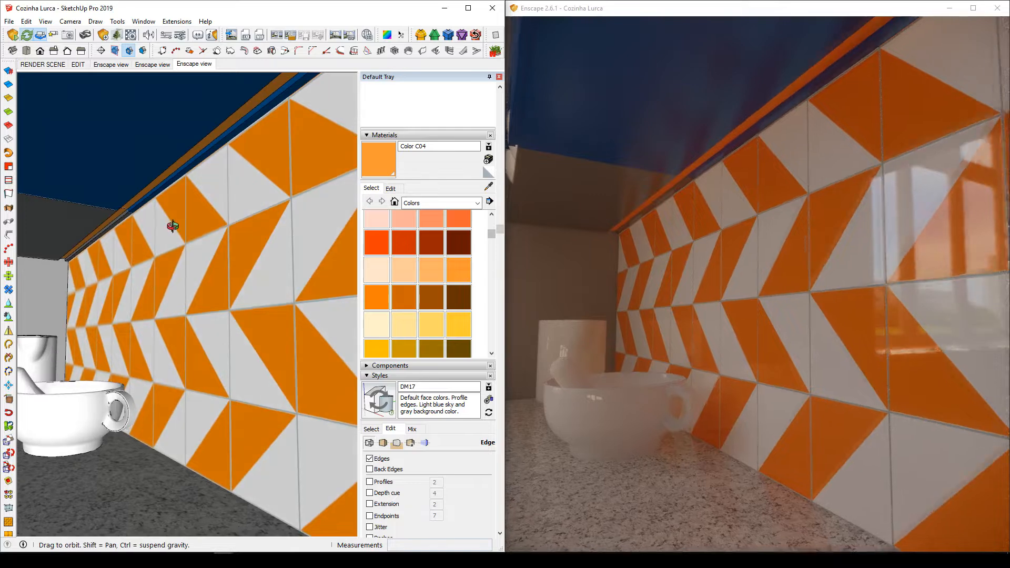
scroll(180, 186, up, 2)
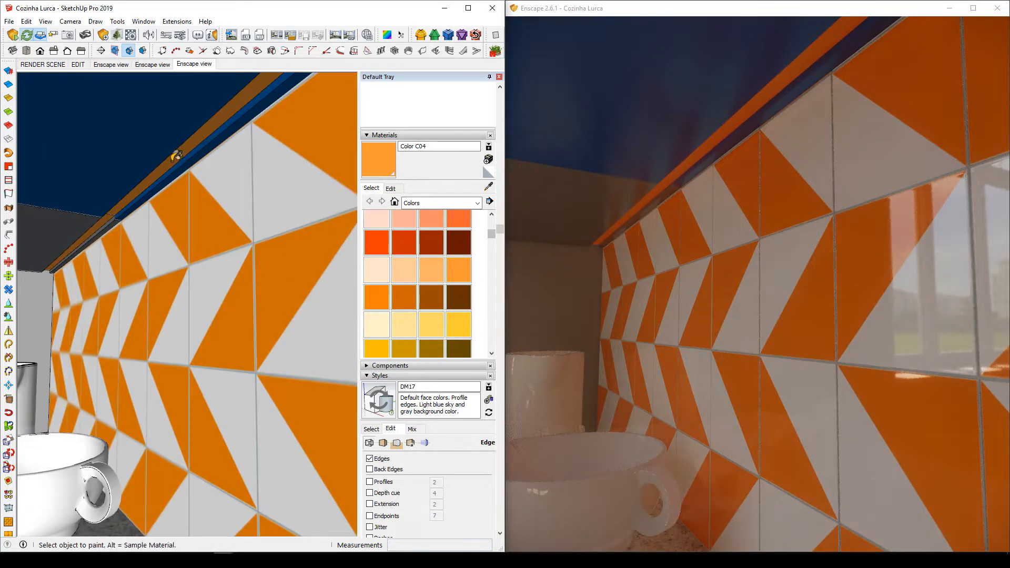
scroll(168, 174, down, 2)
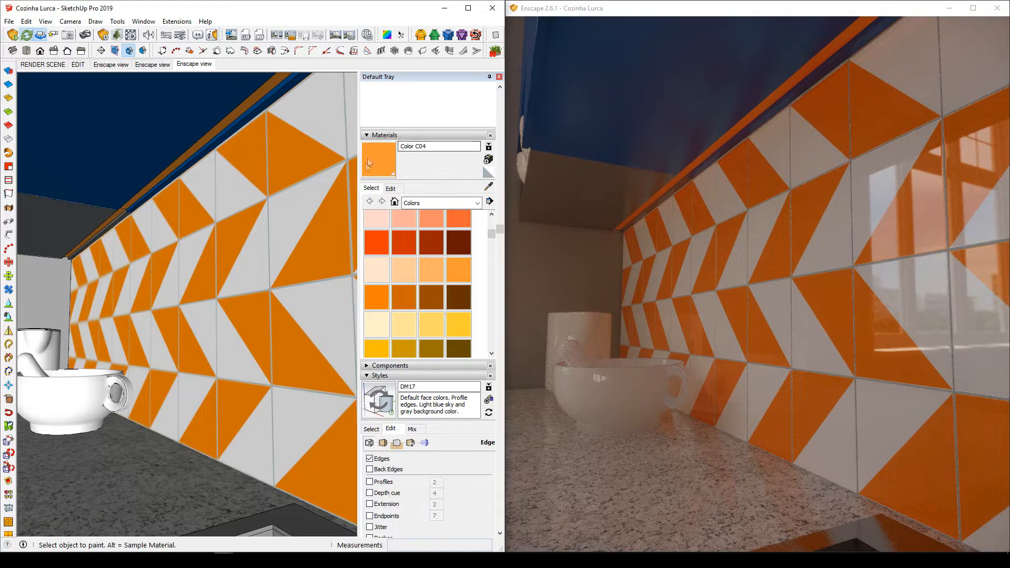
click(445, 148)
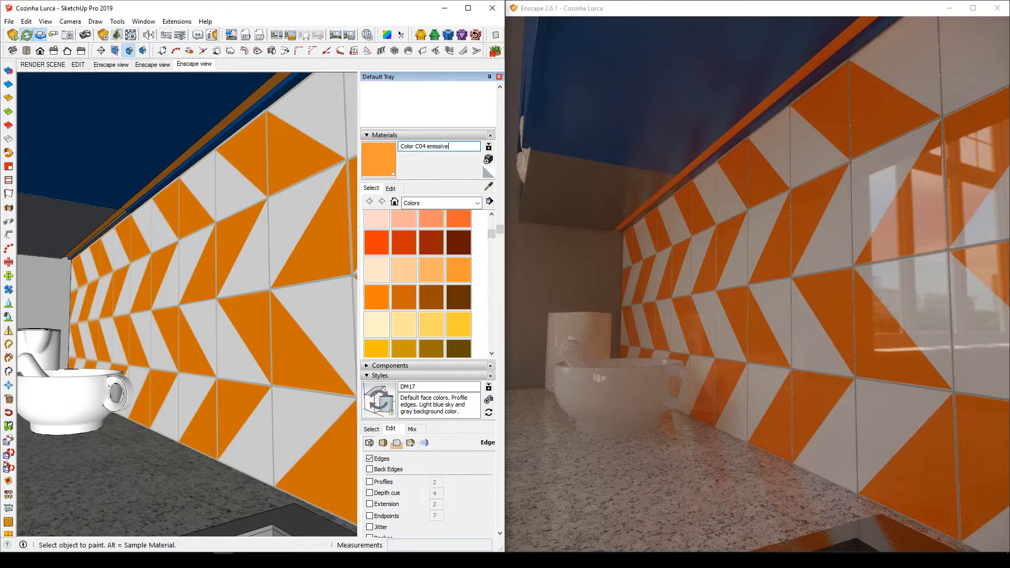
key(Return)
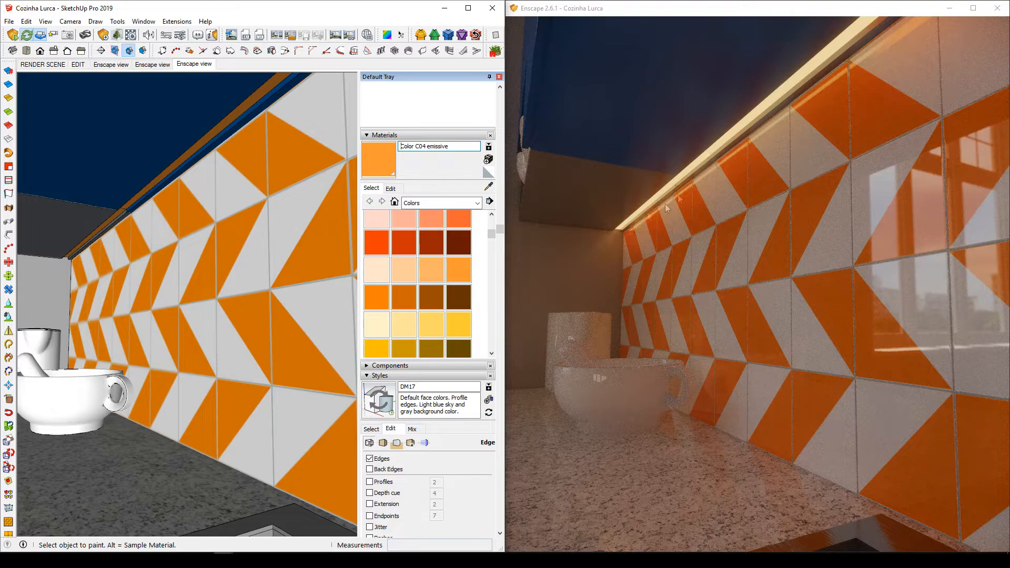
- Open the Enscape settings of Color C04 emissive and raise its self-illumination luminance to about 10511 cd/m²
mouse_move(177, 290)
middle_down()
mouse_move(337, 277)
mouse_move(337, 294)
mouse_move(290, 293)
middle_up()
key(m)
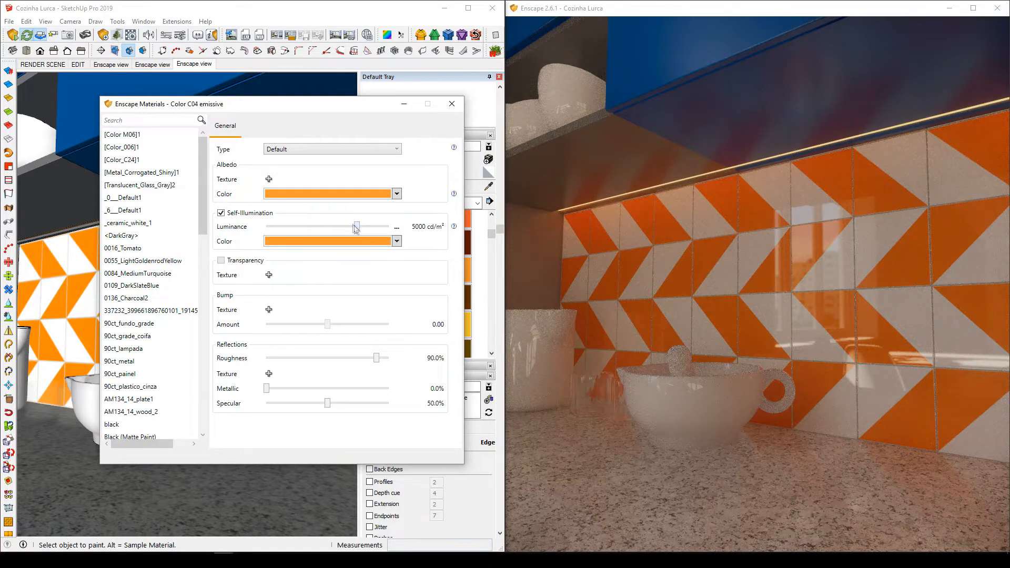
mouse_move(358, 230)
mouse_down()
mouse_move(371, 231)
mouse_move(360, 228)
mouse_up()
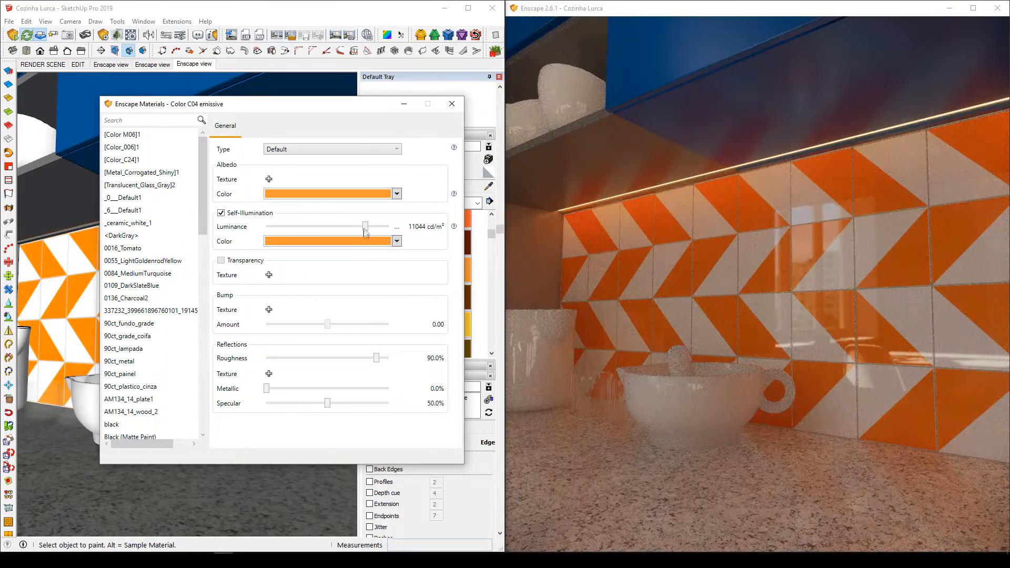
drag(367, 229, 369, 229)
drag(367, 227, 362, 227)
drag(362, 230, 364, 233)
- Test the strip's luminance at 100000 and 76220 cd/m², and settle on about 7431 cd/m²
mouse_move(232, 506)
middle_down()
mouse_move(94, 466)
mouse_move(304, 494)
mouse_move(304, 504)
mouse_move(265, 474)
mouse_move(260, 454)
mouse_move(181, 477)
mouse_move(170, 465)
middle_up()
scroll(298, 502, down, 4)
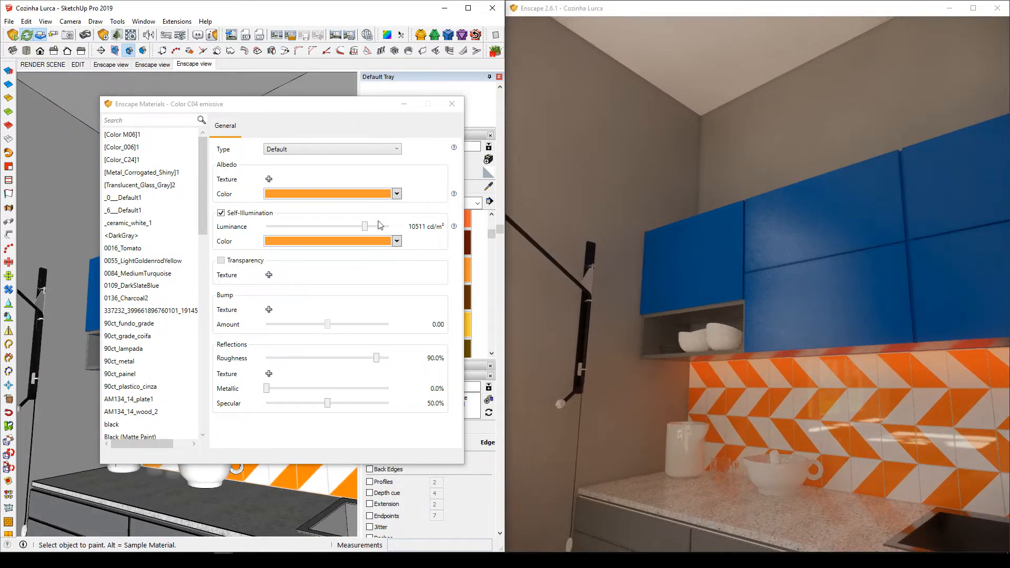
drag(365, 228, 413, 230)
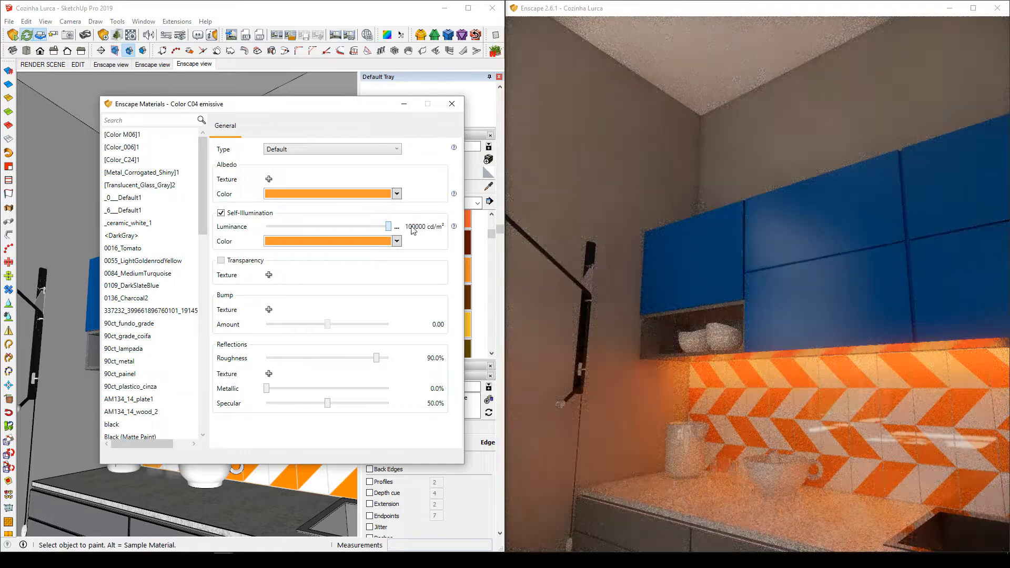
drag(405, 231, 384, 235)
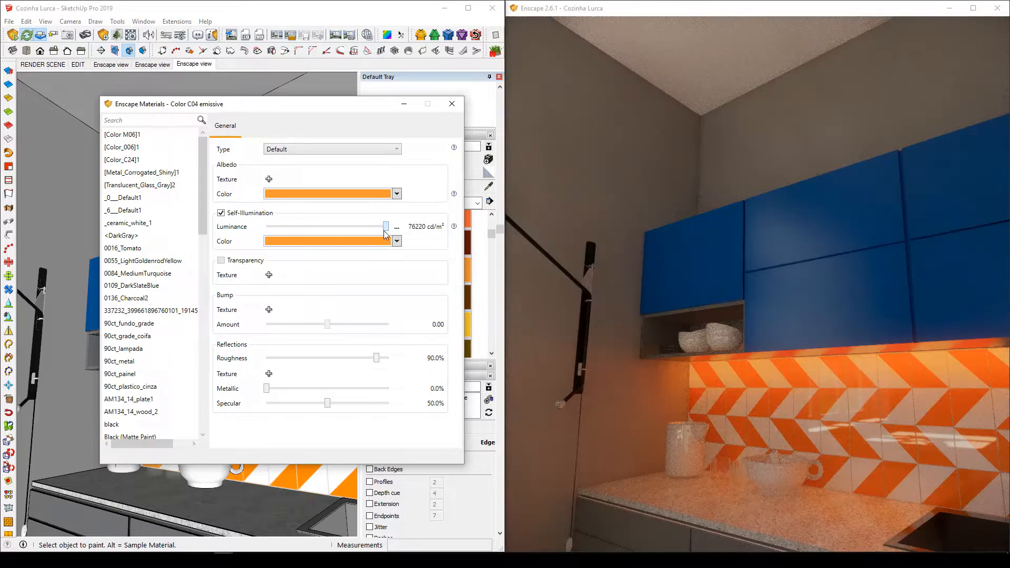
drag(387, 227, 365, 232)
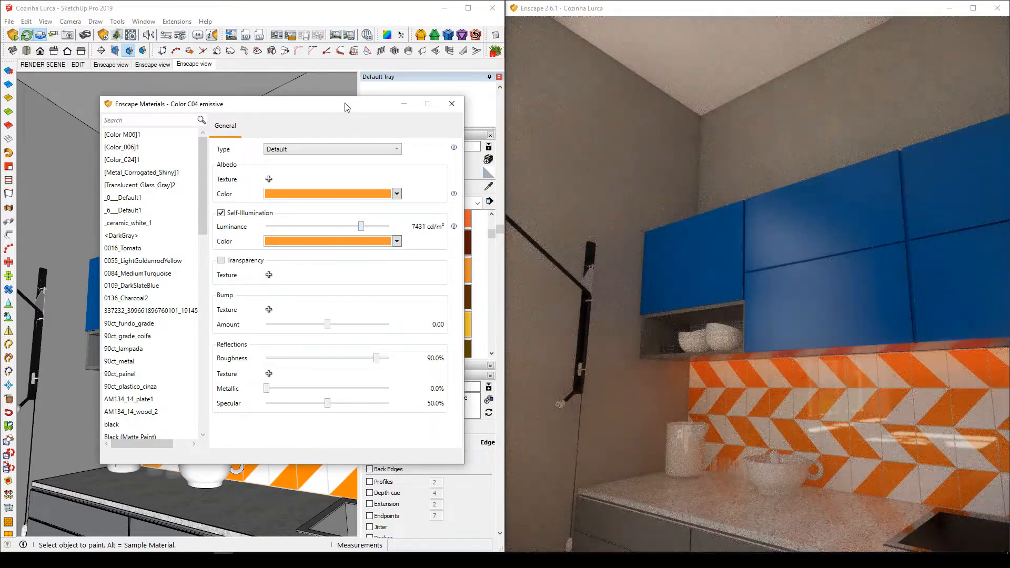
- Inspect the illuminated strip under the wall cabinets up close, and close the Enscape material settings
mouse_move(346, 105)
mouse_down()
mouse_move(524, 83)
mouse_move(540, 95)
mouse_up()
scroll(227, 388, up, 3)
mouse_move(216, 386)
middle_down()
mouse_move(130, 339)
mouse_move(158, 385)
mouse_move(137, 362)
mouse_move(179, 390)
mouse_move(183, 373)
middle_up()
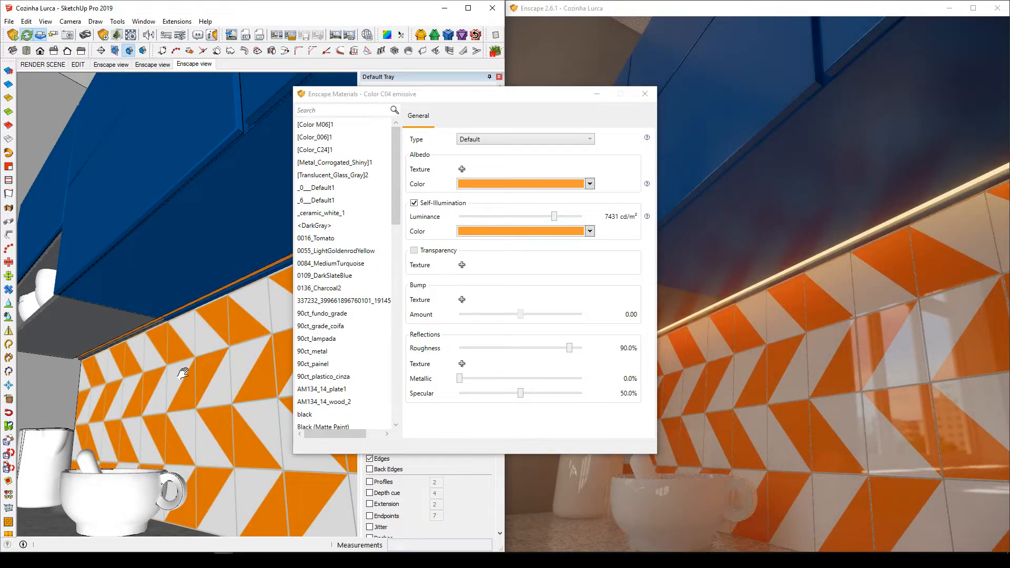
click(645, 94)
- Open the Enscape Objects window and try to place a rectangular light under the wall cabinet, aimed down at the countertop
middle_drag(200, 321, 213, 312)
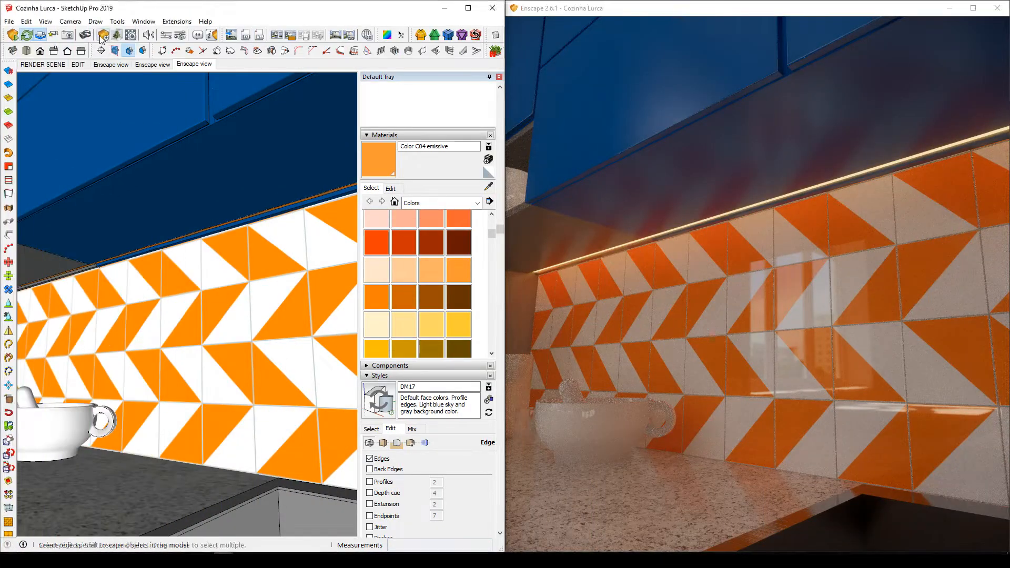
click(103, 36)
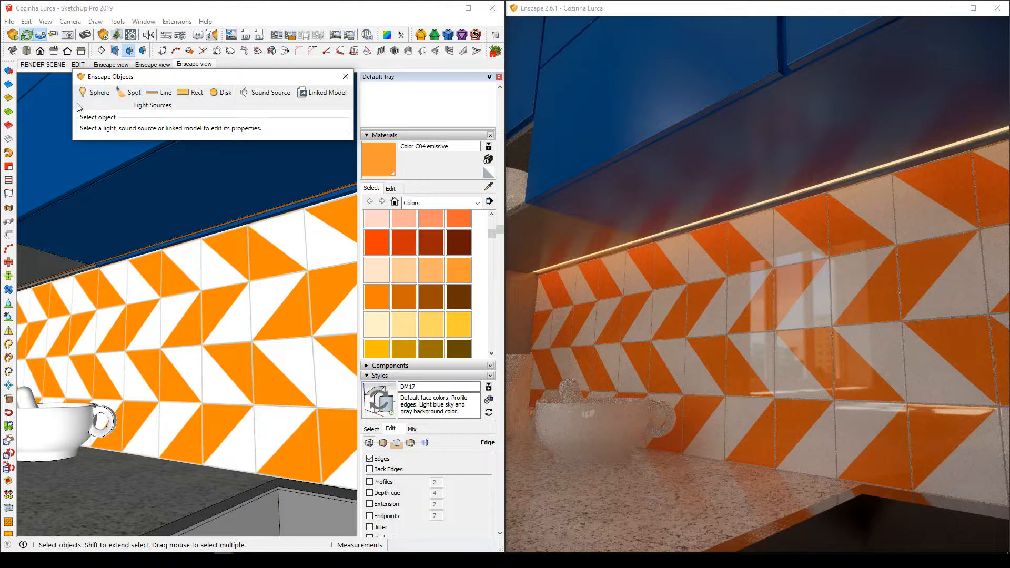
click(182, 93)
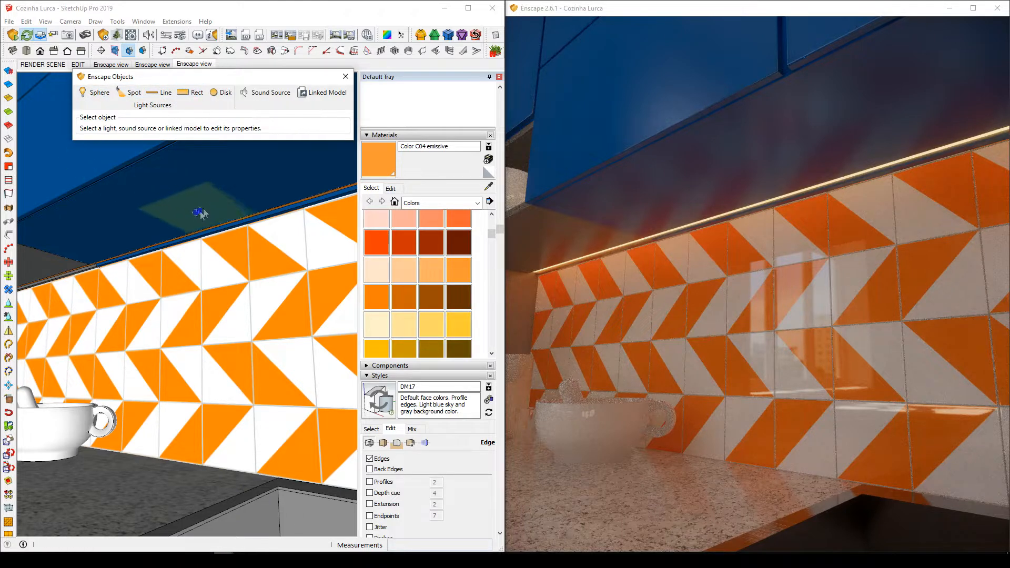
mouse_move(193, 194)
middle_down()
mouse_move(163, 203)
mouse_move(180, 217)
mouse_move(144, 203)
middle_up()
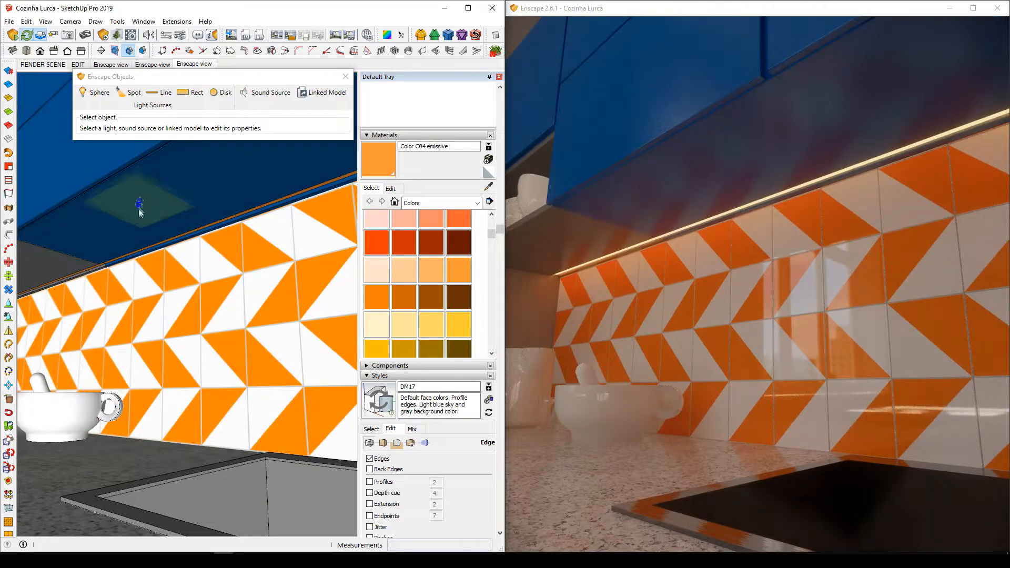
click(156, 203)
middle_drag(205, 226, 184, 239)
click(174, 231)
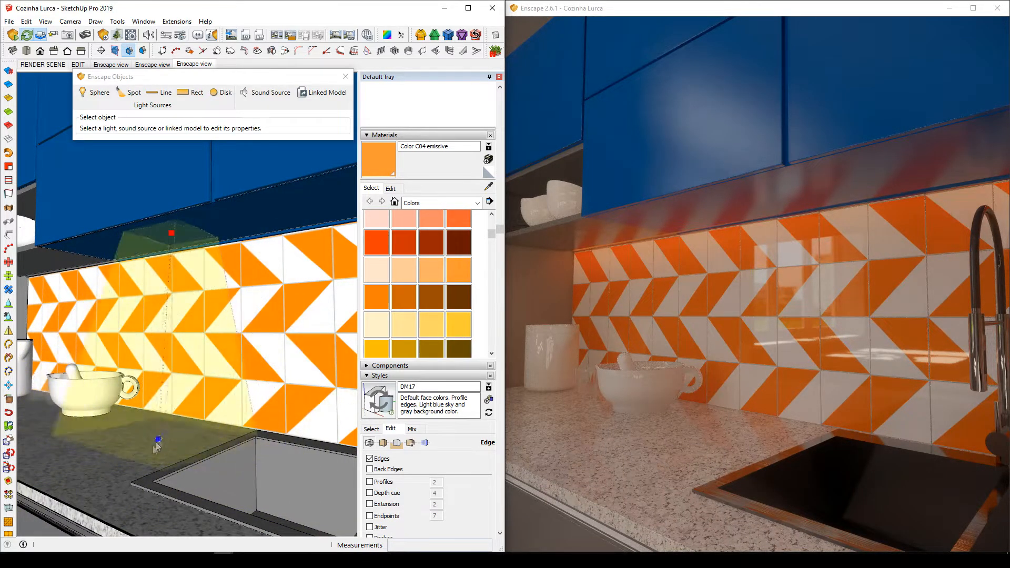
click(174, 427)
middle_drag(216, 392, 174, 305)
click(158, 260)
- Draw a vertical guide line from the underside of the wall cabinet down to the countertop between the mortar and the sink
middle_drag(158, 260, 169, 257)
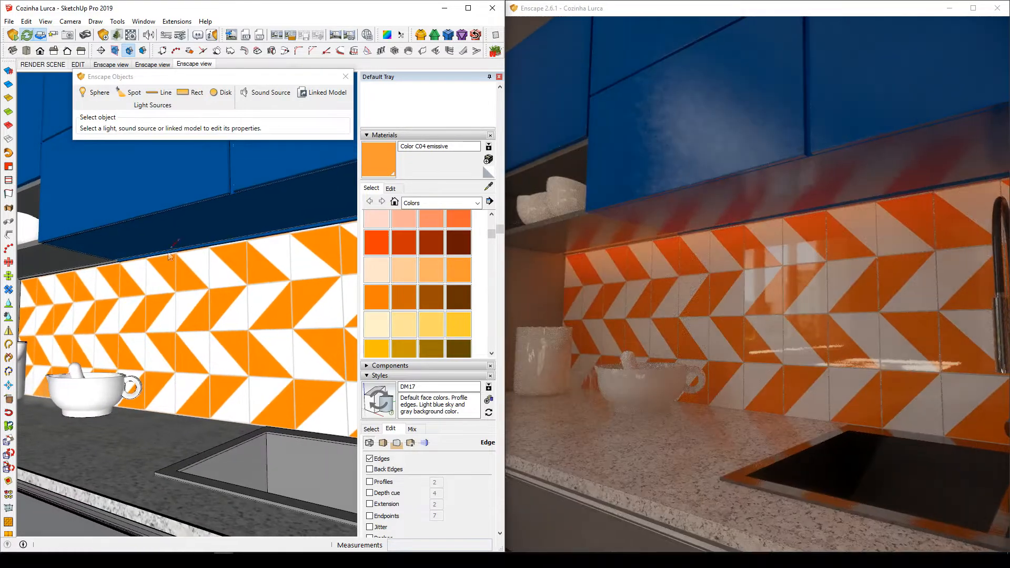
click(162, 228)
click(159, 434)
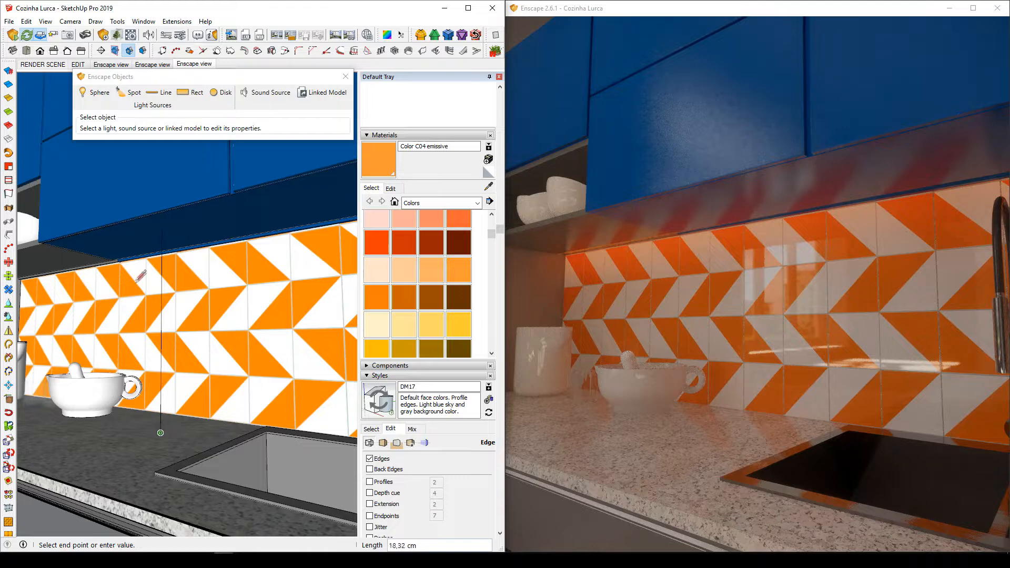
click(194, 93)
click(162, 235)
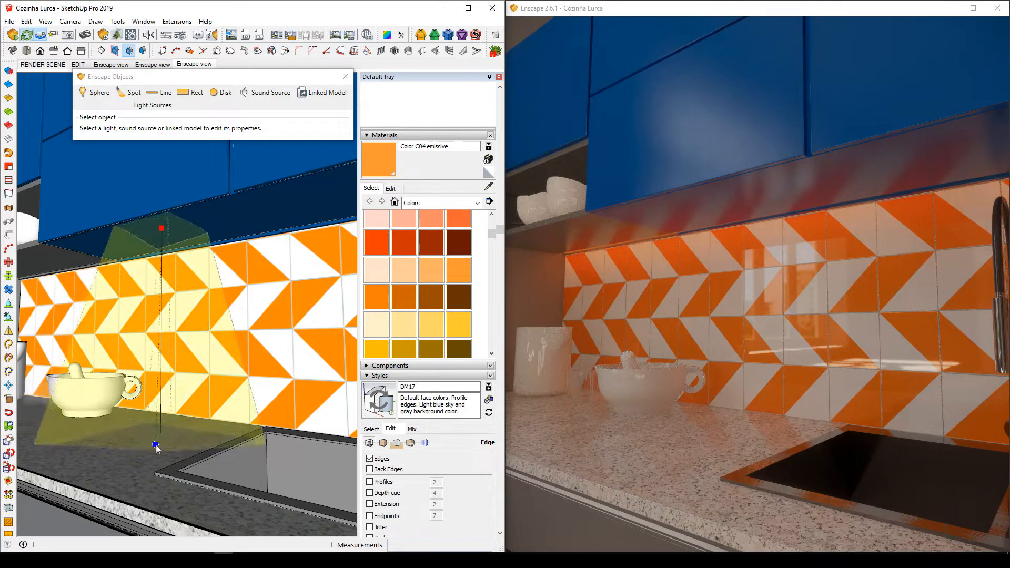
key(Escape)
- Examine the countertop corner with the jug and the area around the vertical guide line from close up and farther back
mouse_move(108, 301)
shift+middle_down()
mouse_move(187, 280)
mouse_move(283, 344)
mouse_move(224, 321)
mouse_move(205, 271)
mouse_move(189, 269)
shift+middle_up()
scroll(221, 295, up, 2)
scroll(205, 271, up, 3)
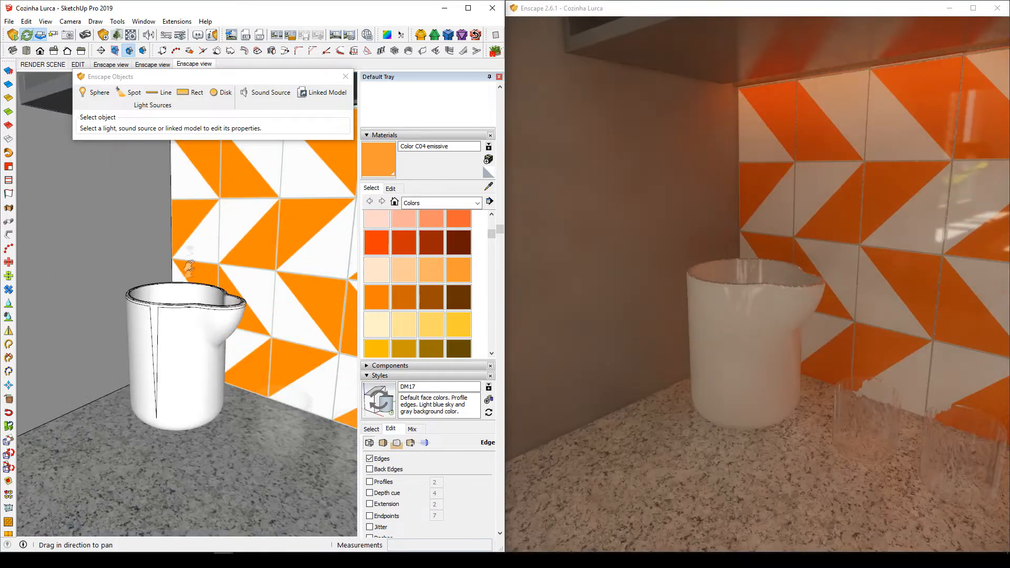
scroll(189, 268, down, 4)
shift+middle_drag(103, 253, 137, 404)
shift+middle_drag(224, 305, 107, 153)
middle_drag(219, 278, 193, 231)
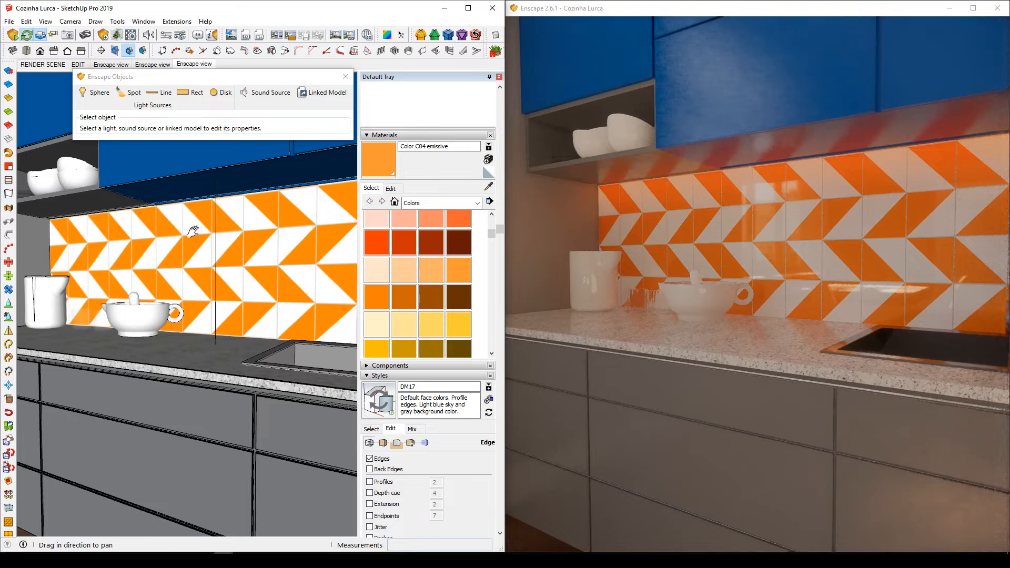
- Place an Enscape rectangular light under the wall cabinet at the guide line's upper end, aimed at its lower end on the countertop
scroll(221, 246, up, 3)
scroll(216, 248, down, 4)
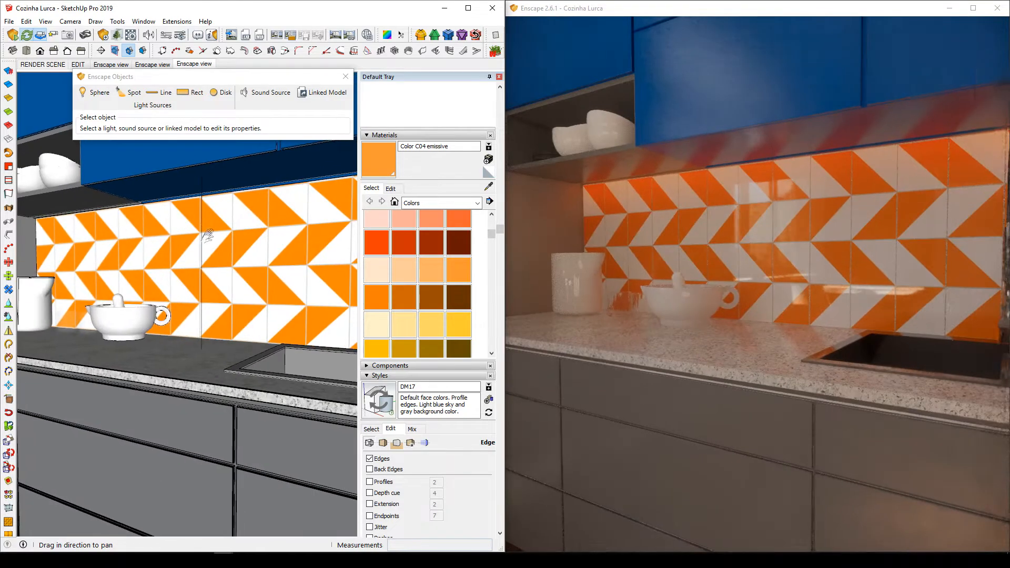
scroll(212, 231, up, 3)
shift+middle_drag(212, 231, 182, 246)
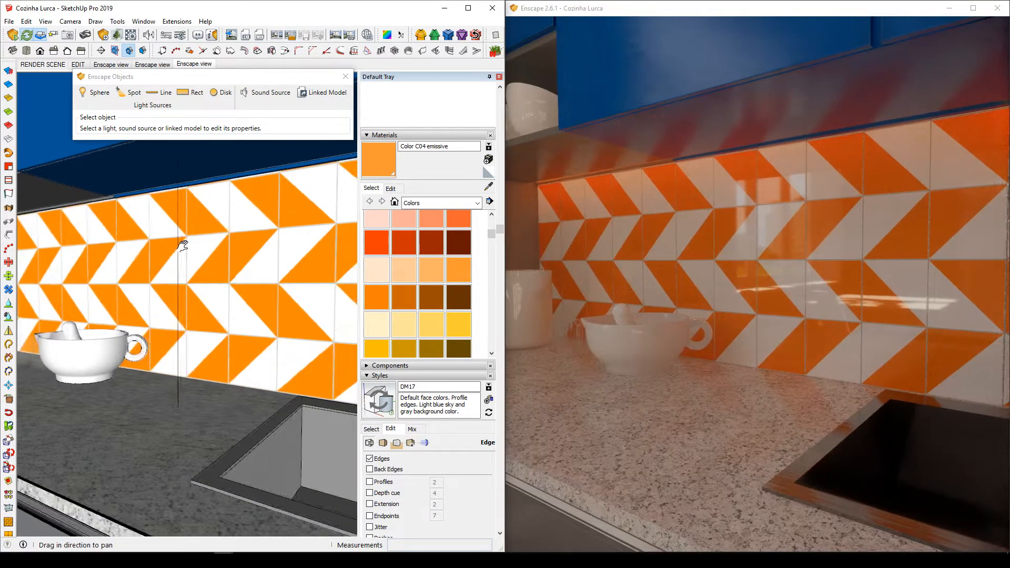
scroll(181, 246, down, 2)
click(183, 98)
scroll(194, 237, up, 2)
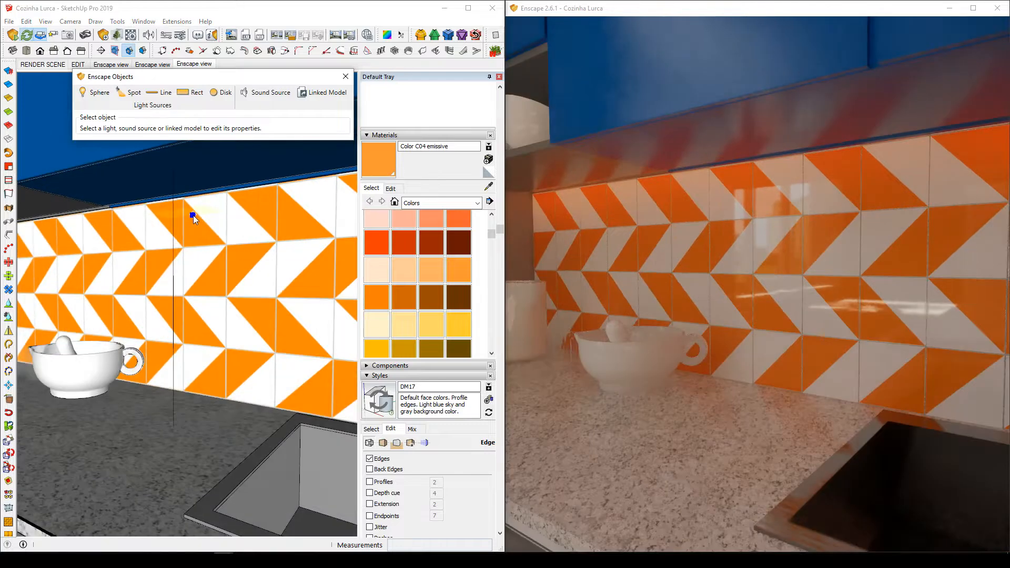
click(174, 175)
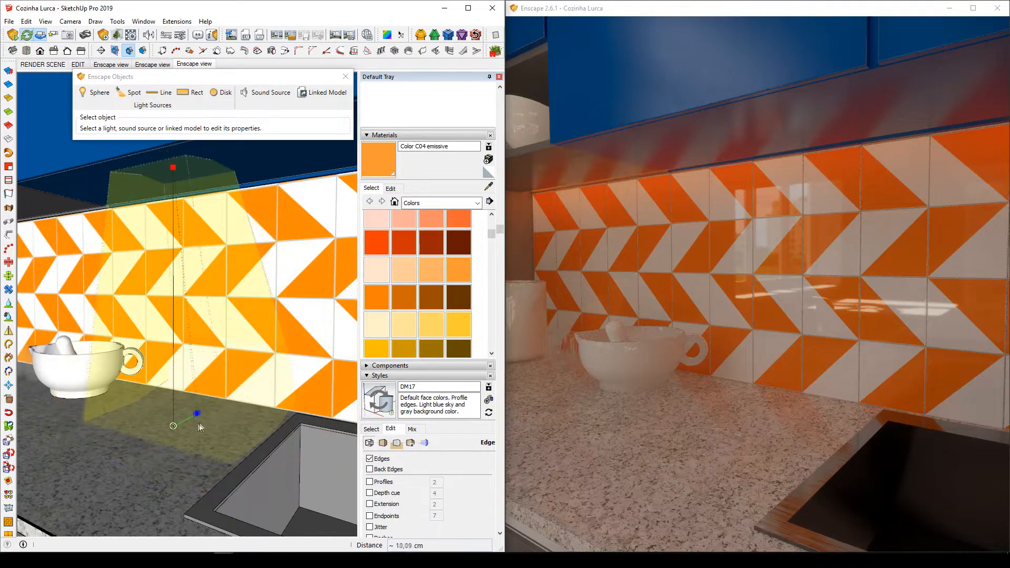
click(176, 429)
- Set the rectangular light's length to 0.94 m and its width to 0.03 m
middle_drag(176, 428, 154, 362)
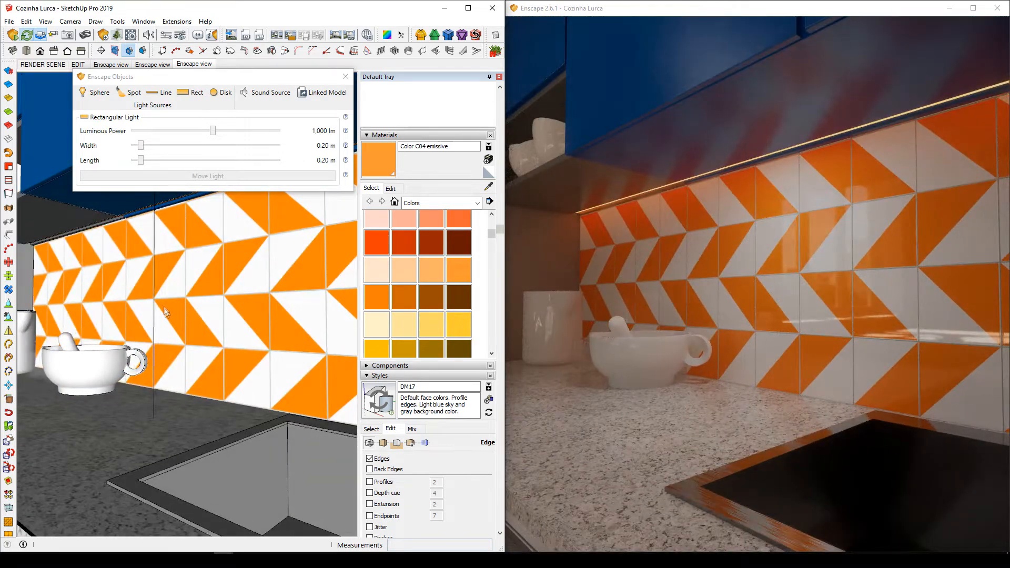
mouse_move(151, 262)
shift+middle_down()
mouse_move(174, 332)
mouse_move(169, 292)
shift+middle_up()
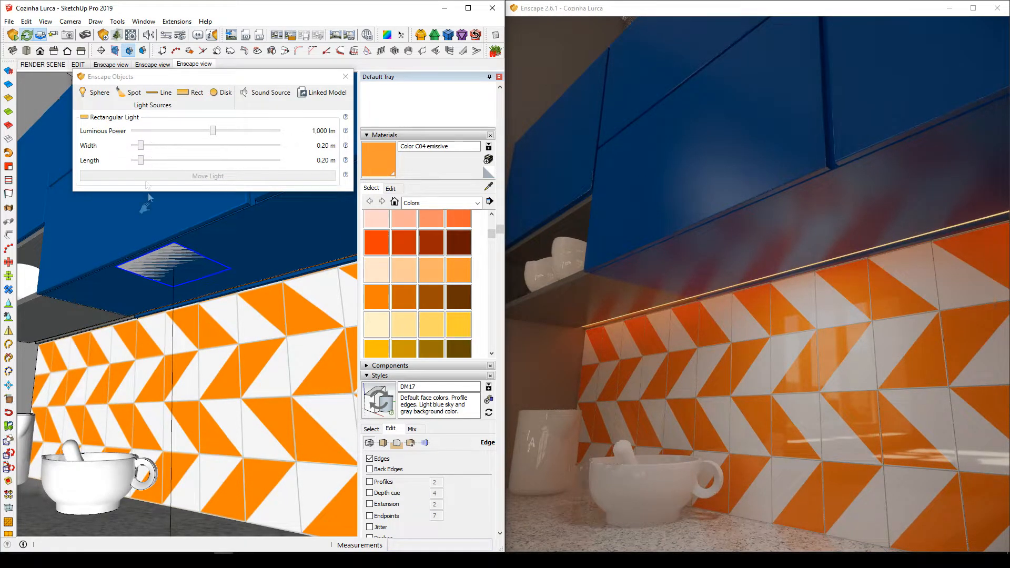
middle_drag(166, 297, 164, 290)
drag(141, 161, 178, 161)
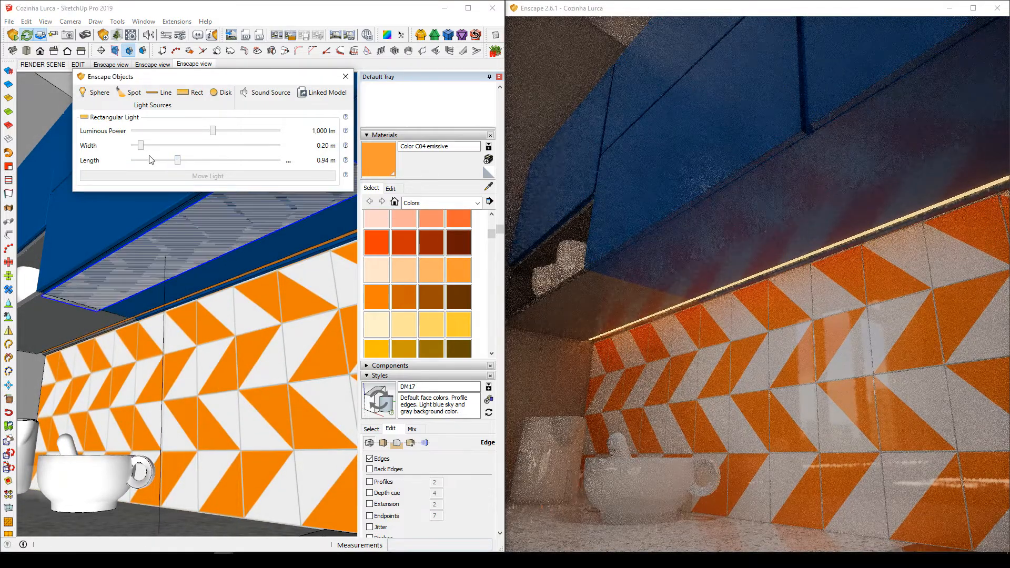
drag(139, 148, 131, 154)
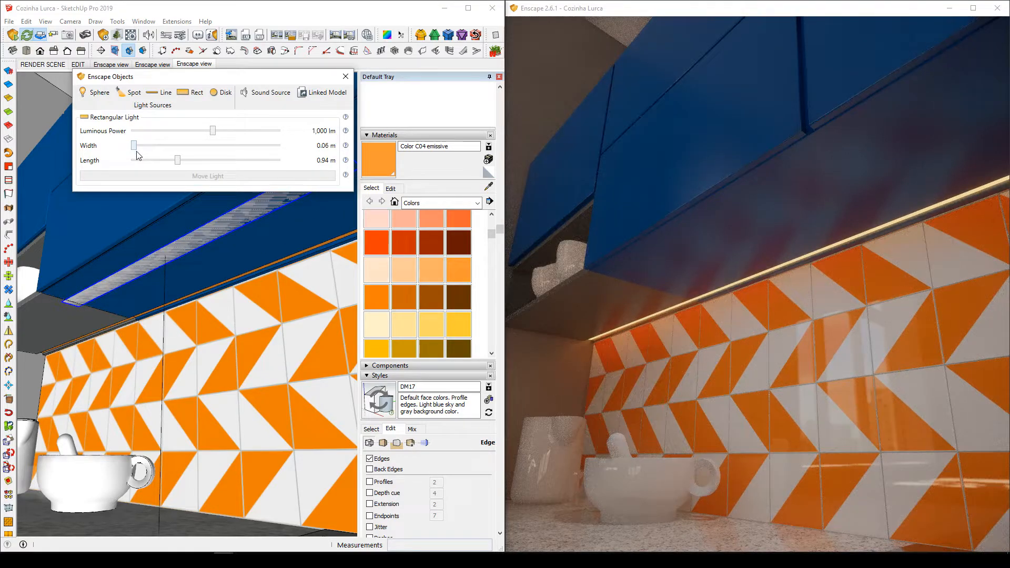
drag(135, 152, 134, 152)
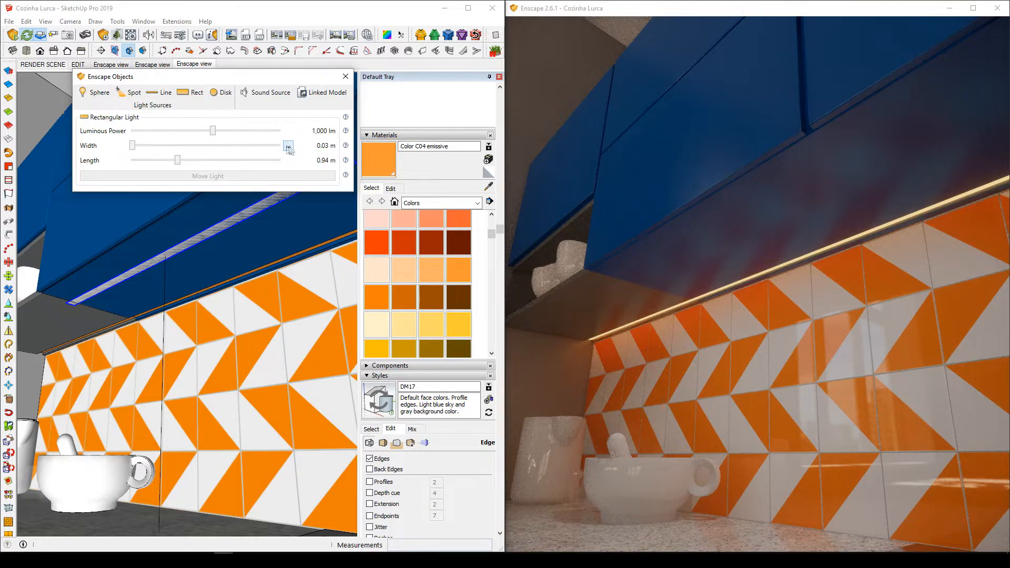
- Try a wider rectangular light at 0.05 m and return its width to 0.03 m
click(288, 147)
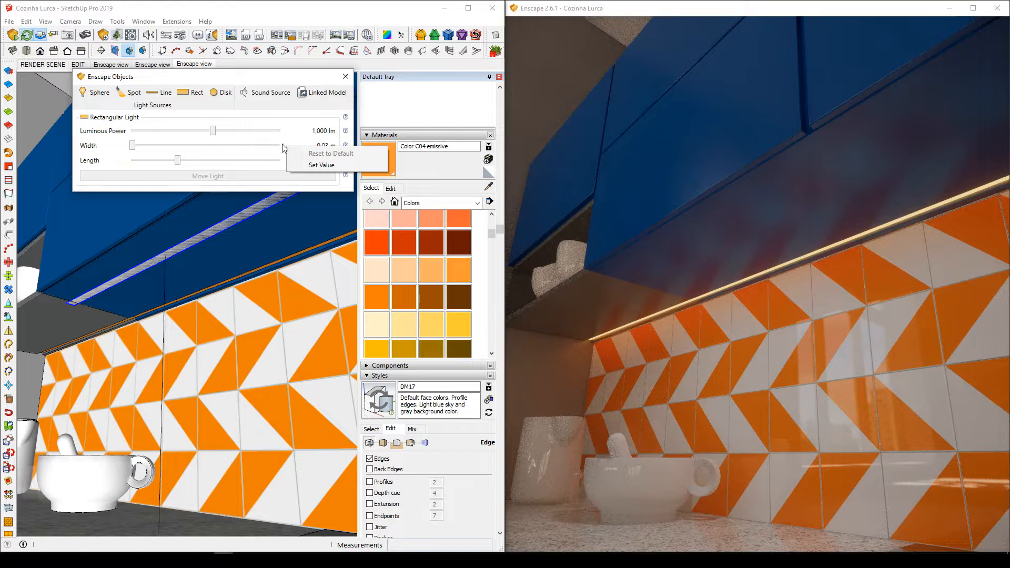
click(332, 165)
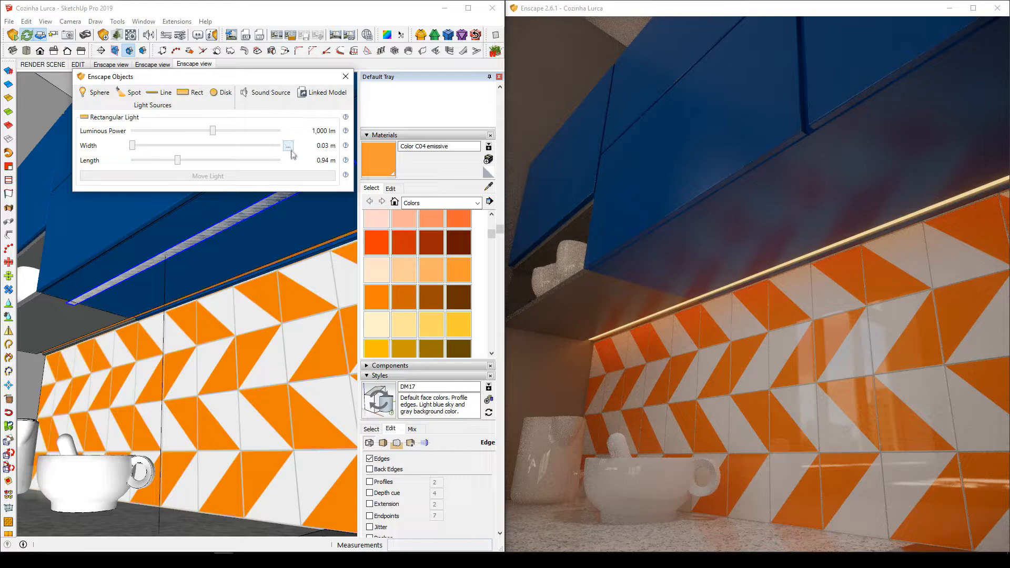
drag(136, 152, 137, 152)
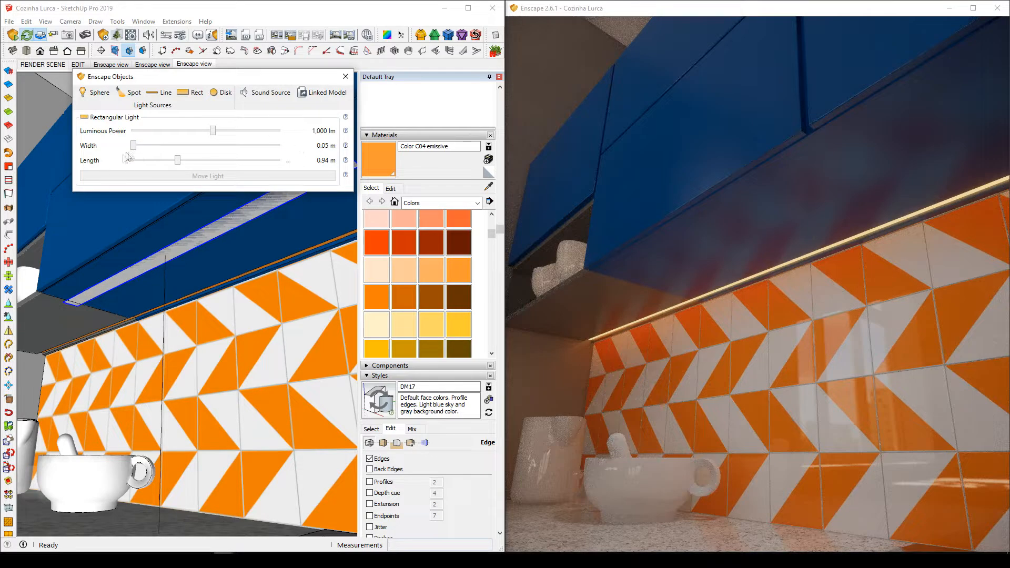
drag(135, 148, 133, 148)
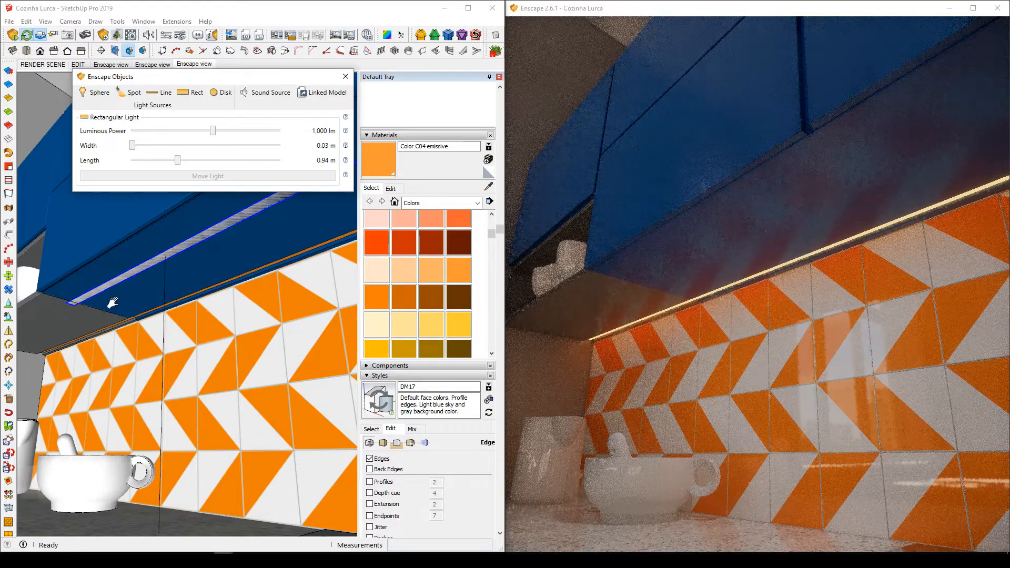
- Move the rectangular light to the strip recess at the side wall, aligning it with a final distance of 1.5 cm
mouse_move(94, 299)
shift+middle_down()
mouse_move(130, 274)
mouse_move(109, 272)
shift+middle_up()
scroll(112, 293, up, 2)
scroll(108, 271, up, 3)
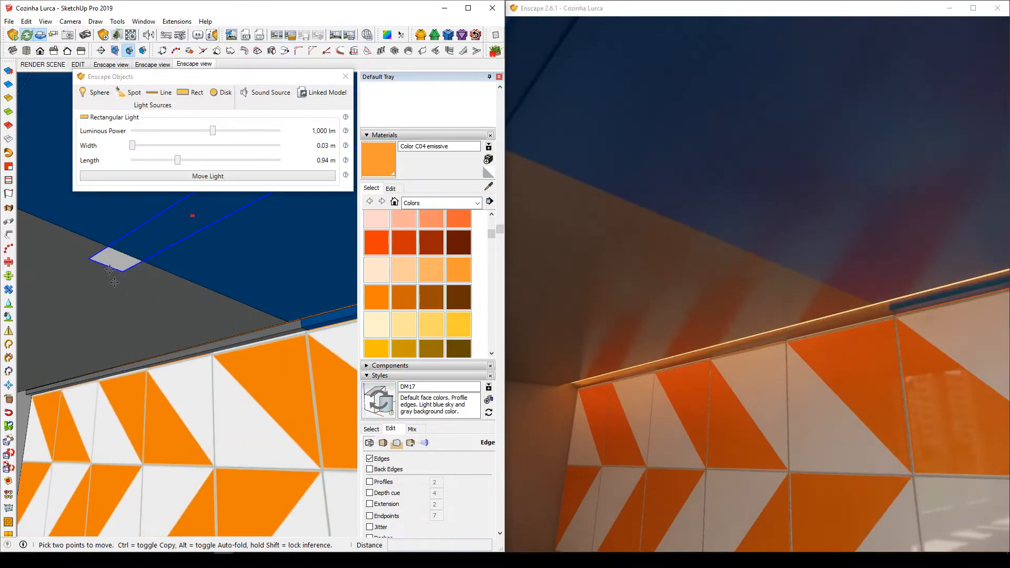
click(106, 266)
click(118, 312)
mouse_move(92, 311)
shift+middle_down()
mouse_move(61, 323)
mouse_move(120, 375)
mouse_move(100, 297)
shift+middle_up()
scroll(120, 376, up, 3)
shift+middle_drag(100, 298, 119, 345)
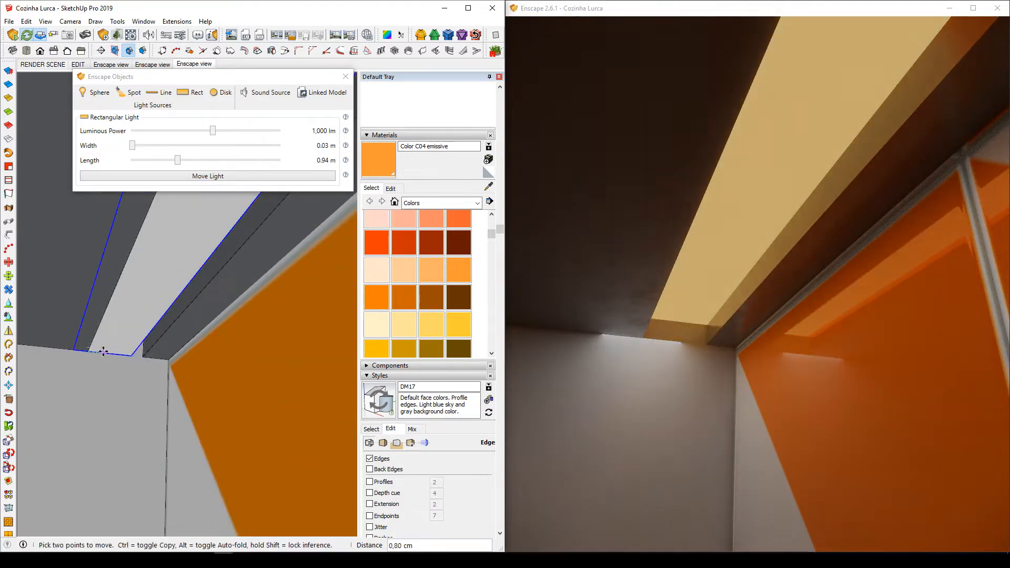
key(Return)
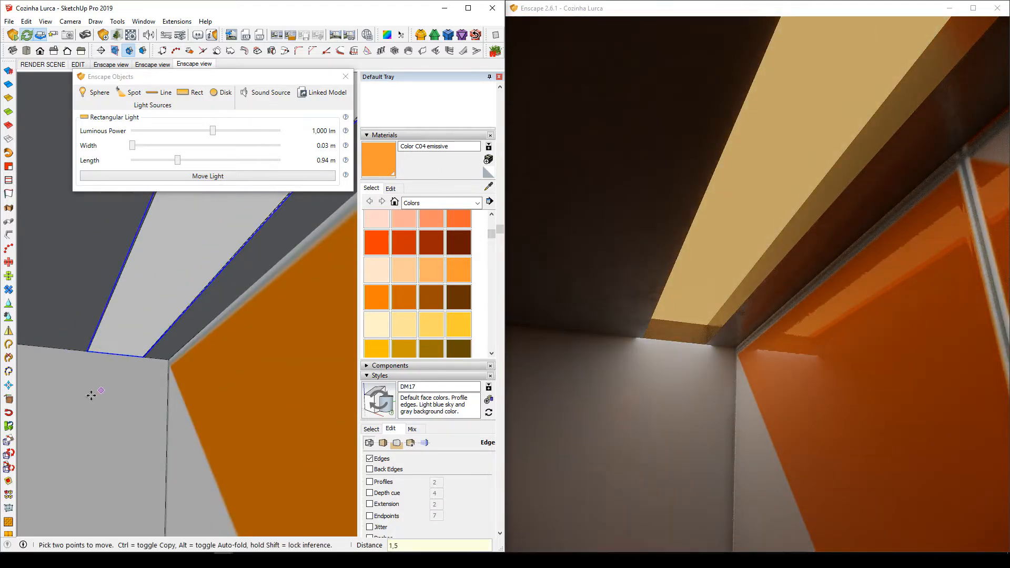
- Raise the rectangular light into the recess below the emissive strip in two moves of about 0.60 cm and 0.39 cm
scroll(100, 358, up, 2)
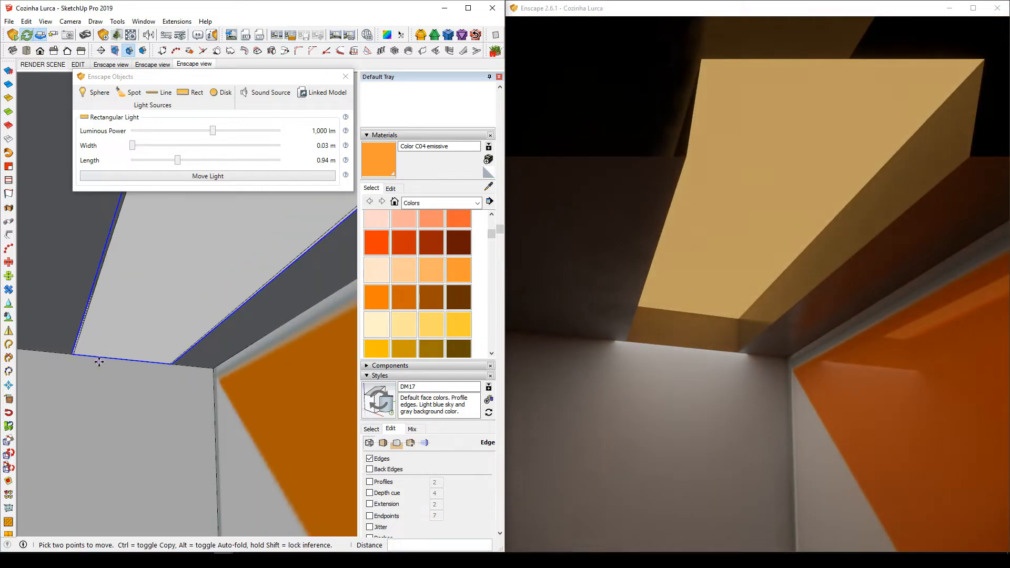
middle_drag(99, 362, 108, 367)
click(115, 381)
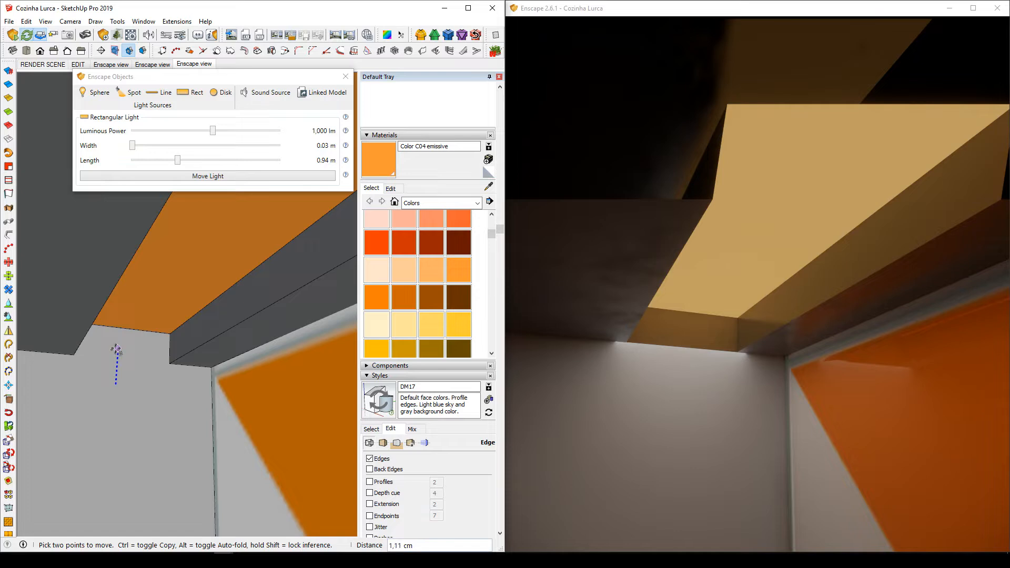
click(117, 367)
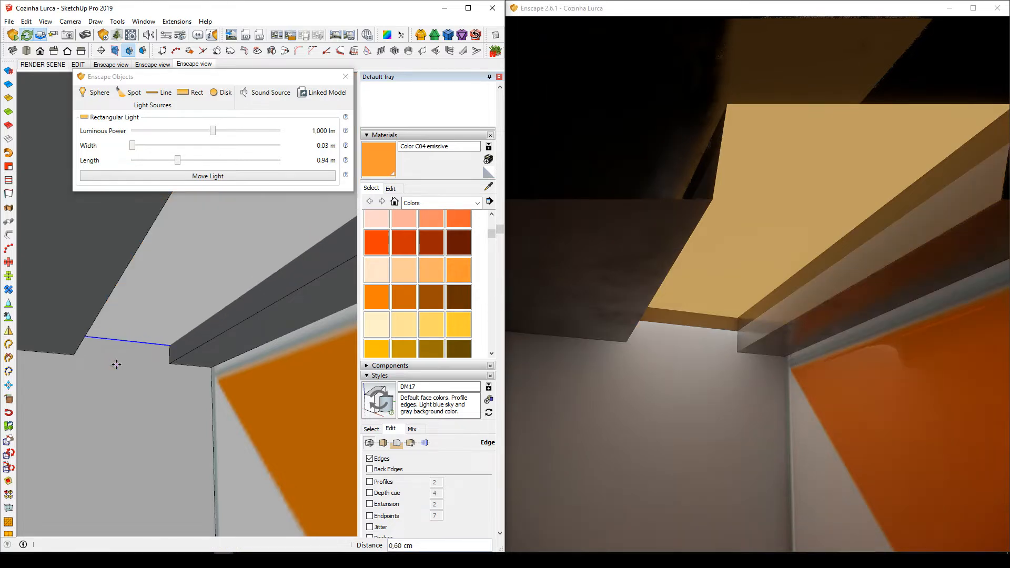
scroll(93, 361, down, 1)
middle_drag(100, 362, 134, 363)
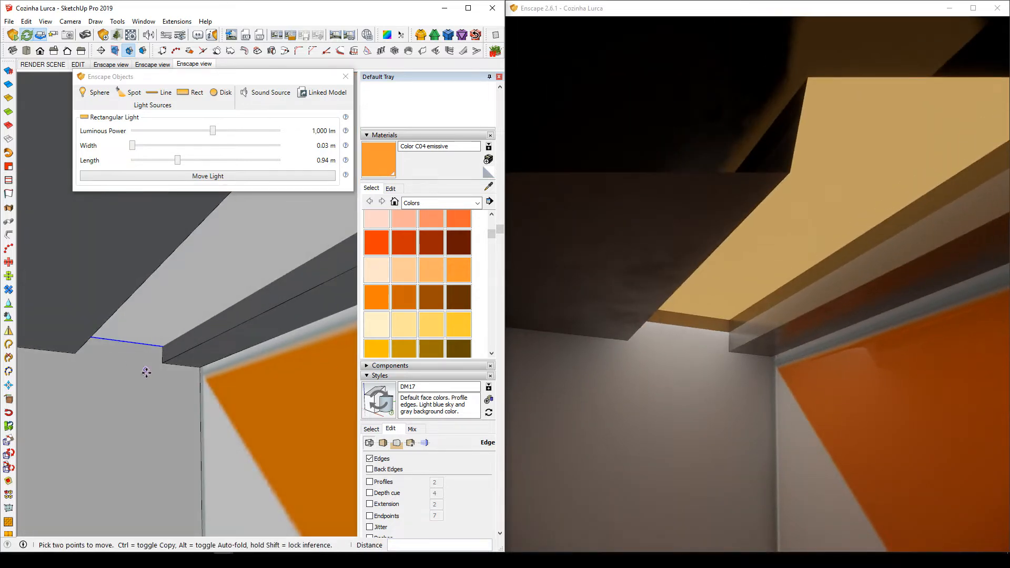
click(147, 372)
click(140, 361)
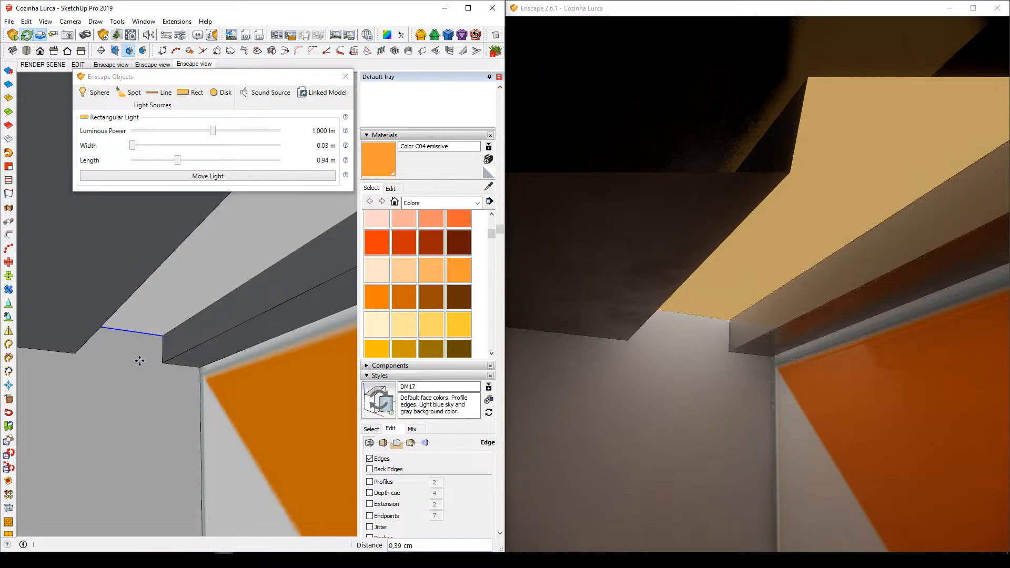
- Set the rectangular light's luminous power to 4,547 lm
scroll(105, 347, down, 2)
mouse_move(215, 345)
middle_down()
mouse_move(232, 343)
mouse_move(219, 380)
middle_up()
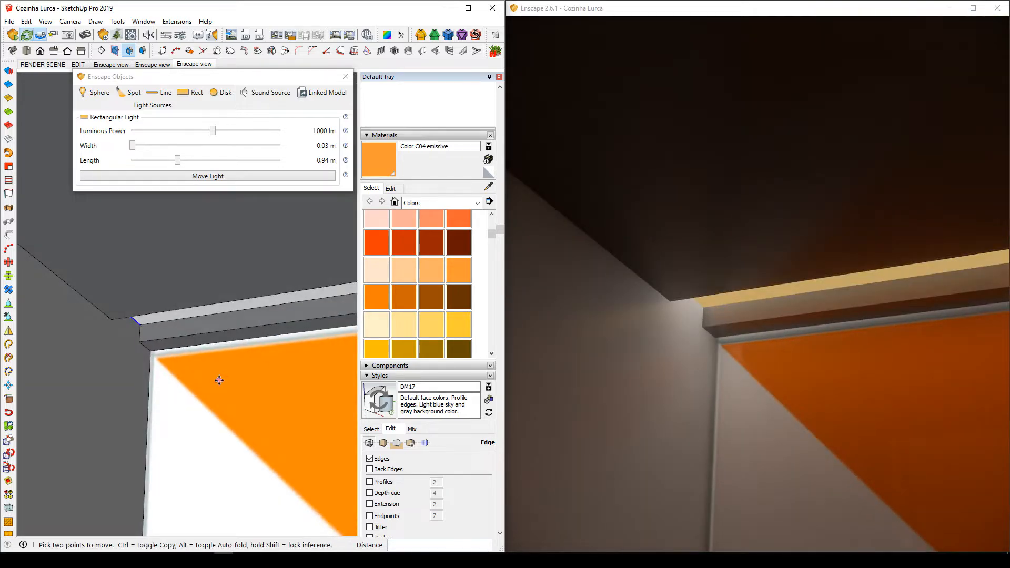
mouse_move(279, 334)
shift+middle_down()
mouse_move(135, 323)
mouse_move(163, 312)
mouse_move(262, 339)
mouse_move(153, 337)
shift+middle_up()
scroll(138, 321, down, 5)
mouse_move(316, 284)
shift+middle_down()
mouse_move(205, 301)
mouse_move(236, 296)
shift+middle_up()
drag(212, 130, 231, 130)
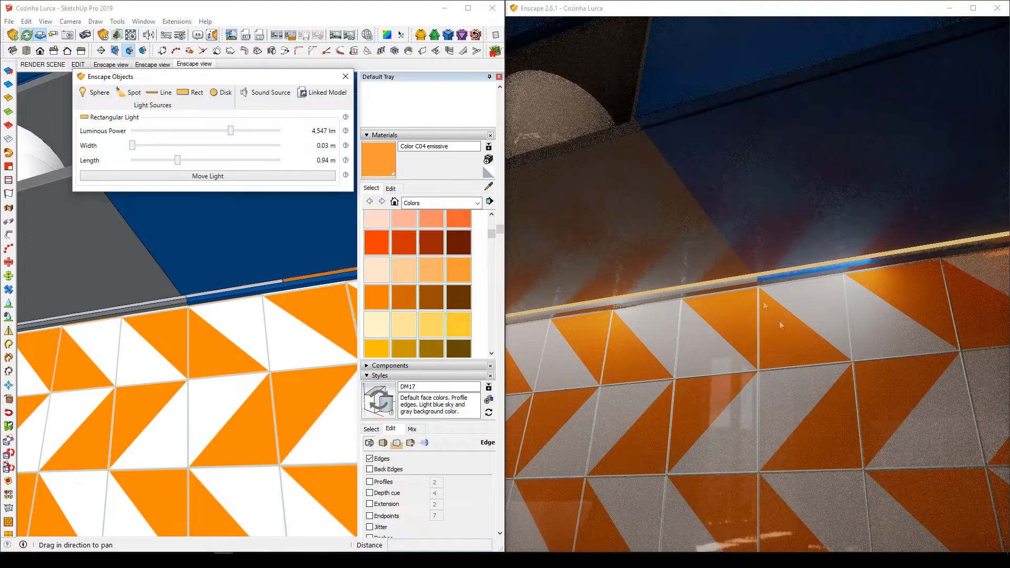
- Lengthen the rectangular light to 1.82 m
mouse_move(310, 350)
middle_down()
mouse_move(207, 370)
mouse_move(224, 365)
mouse_move(231, 405)
mouse_move(191, 415)
middle_up()
scroll(203, 365, down, 4)
mouse_move(164, 319)
middle_down()
mouse_move(199, 137)
mouse_move(137, 156)
middle_up()
scroll(166, 284, up, 3)
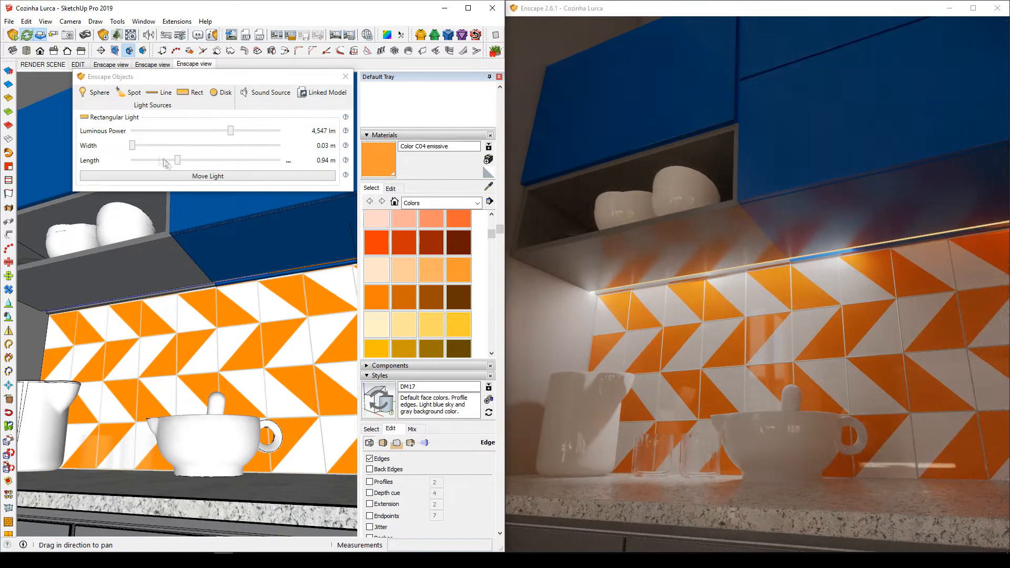
drag(178, 164, 220, 161)
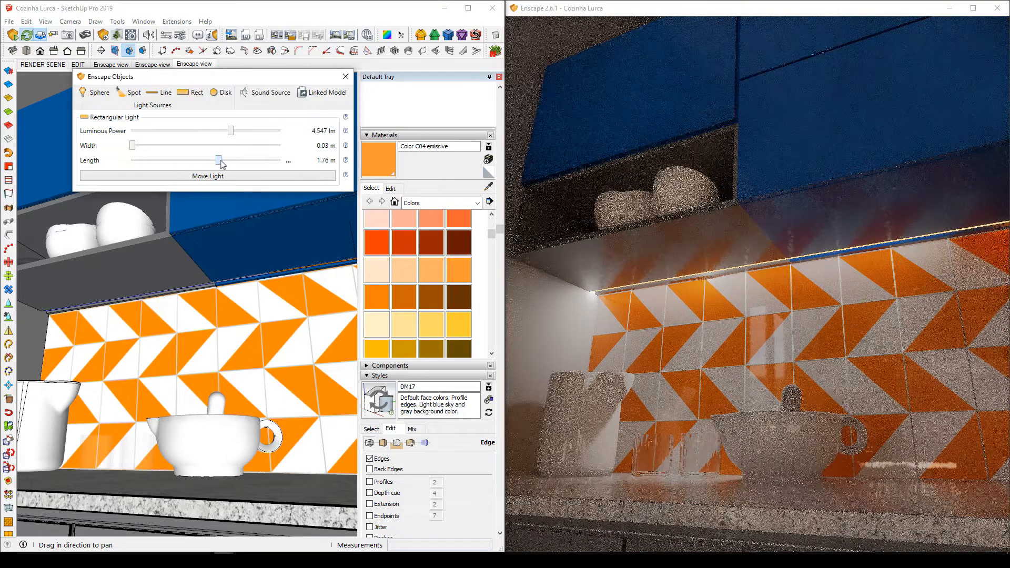
- Examine the light's reach along the whole wall cabinet run and backsplash, with the Tape Measure tool ready
scroll(184, 413, down, 3)
mouse_move(151, 319)
shift+middle_down()
mouse_move(184, 412)
mouse_move(213, 414)
mouse_move(200, 407)
mouse_move(217, 354)
mouse_move(210, 326)
shift+middle_up()
scroll(194, 408, down, 3)
scroll(213, 408, up, 2)
key(t)
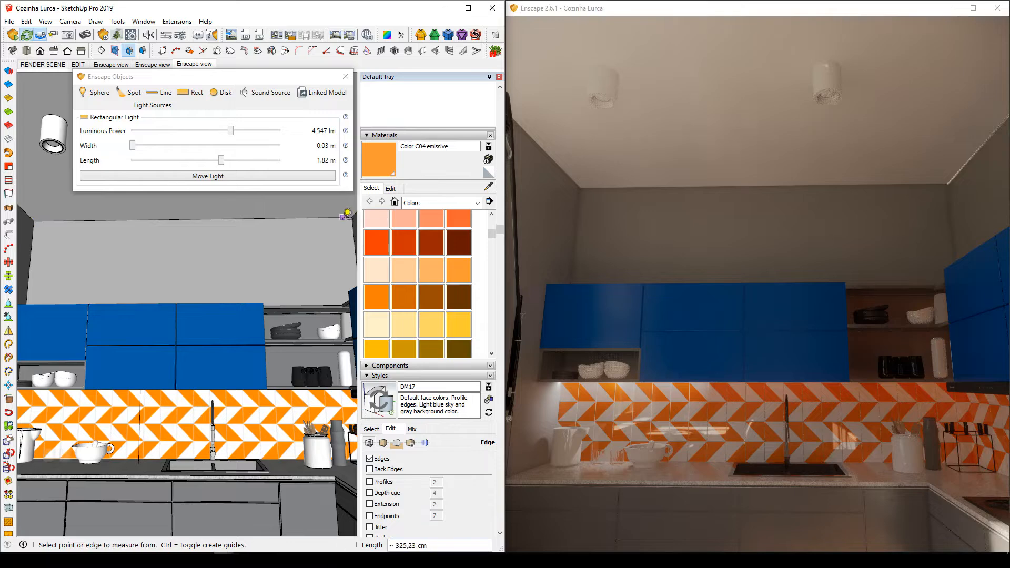
middle_drag(203, 337, 143, 313)
middle_drag(177, 421, 157, 424)
scroll(147, 400, up, 3)
- Set the rectangular light's length to exactly 1.62 m
click(221, 161)
drag(220, 161, 211, 162)
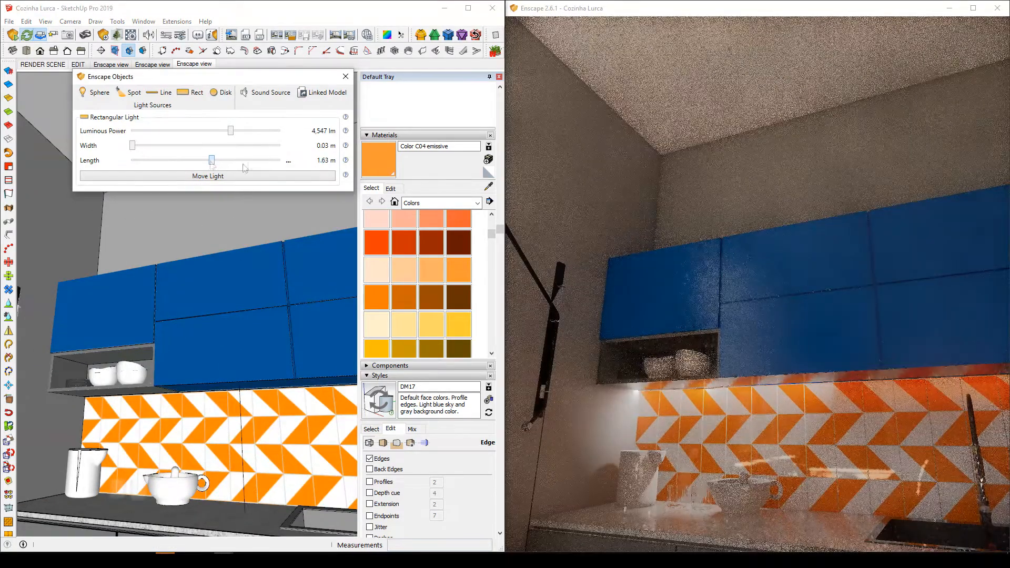
click(288, 162)
click(303, 181)
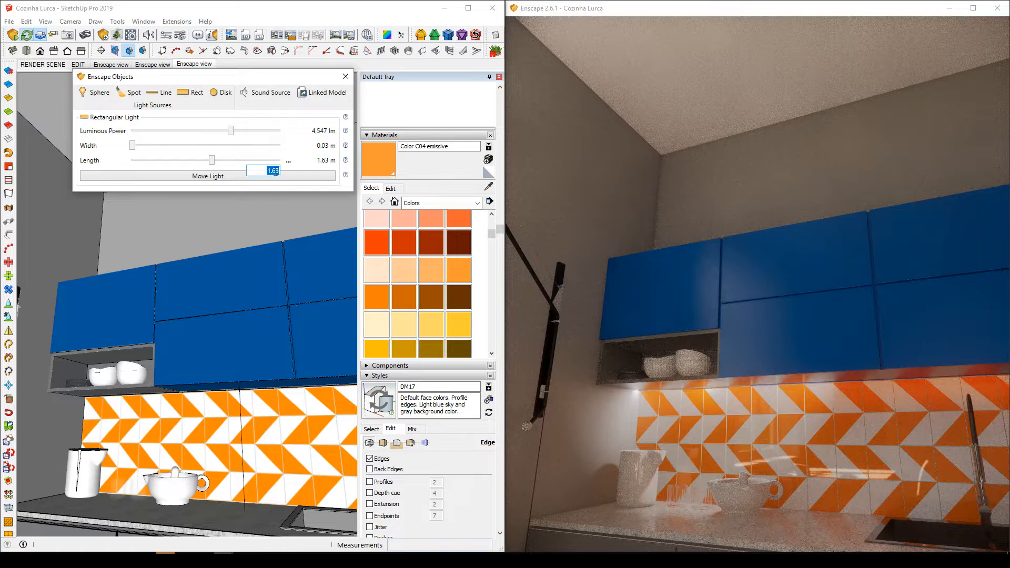
click(275, 172)
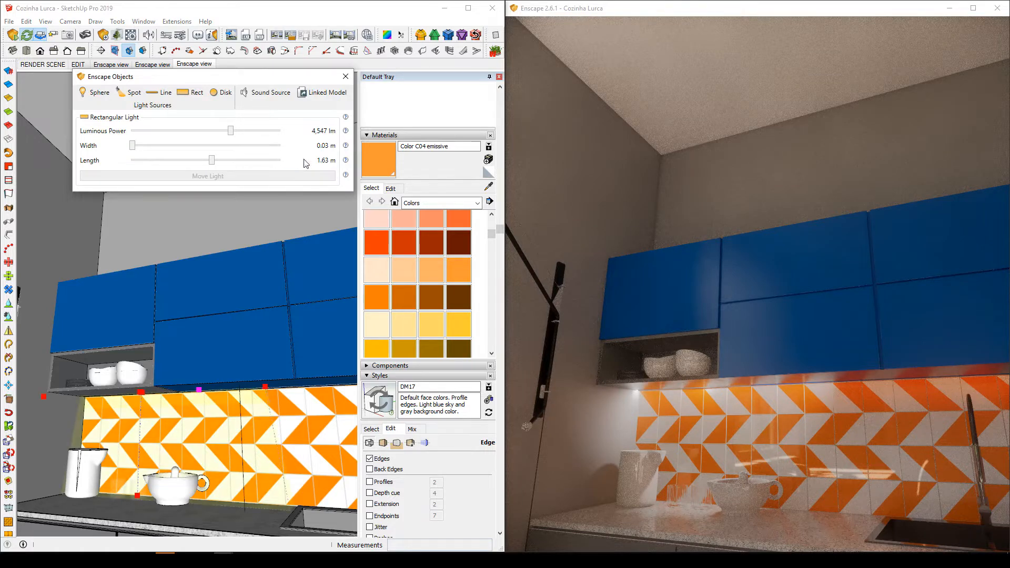
click(288, 161)
click(293, 182)
text(1.62)
key(Return)
- Copy the rectangular light along the recess from its side-wall end, entering a distance of 1,62
scroll(118, 384, up, 3)
mouse_move(98, 422)
middle_down()
mouse_move(119, 356)
mouse_move(158, 307)
mouse_move(96, 399)
mouse_move(113, 383)
middle_up()
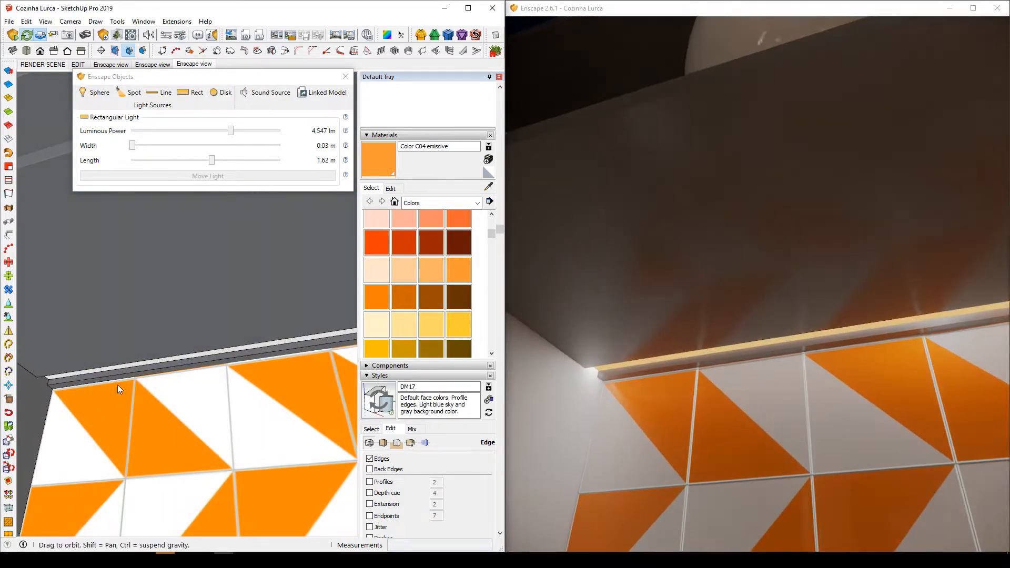
key(m)
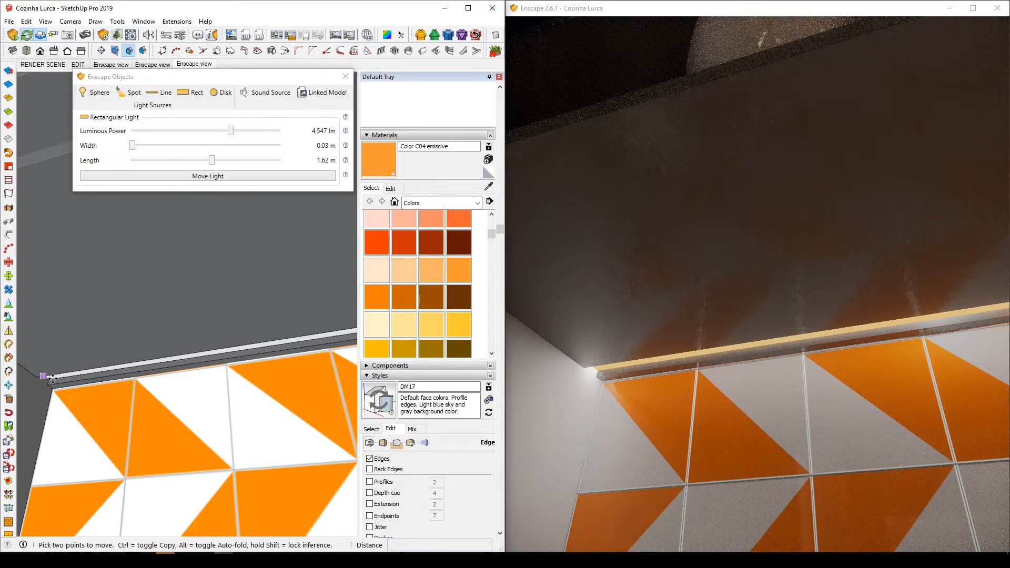
scroll(53, 378, up, 3)
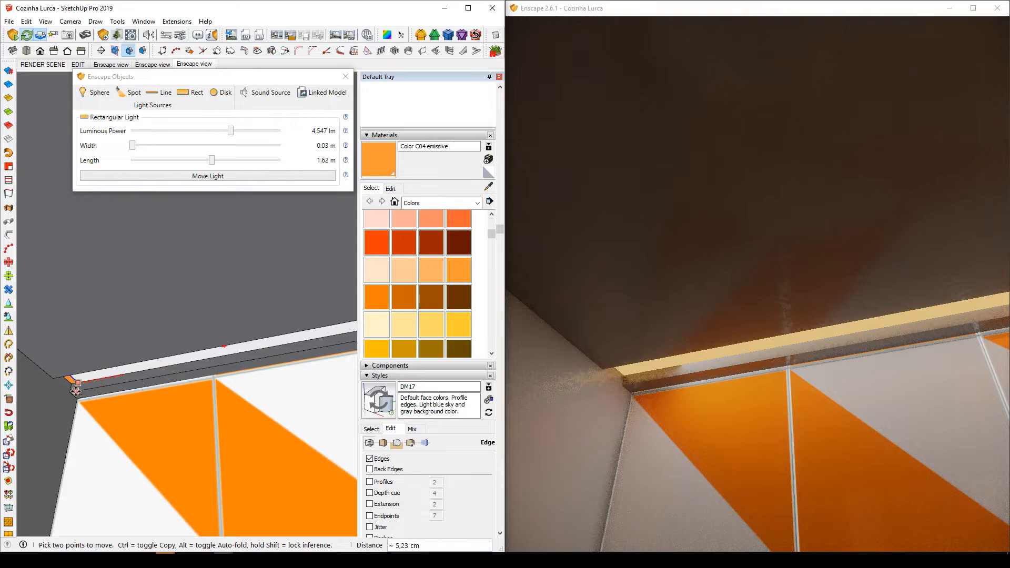
scroll(73, 392, down, 5)
mouse_move(53, 400)
middle_down()
mouse_move(67, 406)
mouse_move(48, 394)
middle_up()
click(48, 393)
key(ctrl)
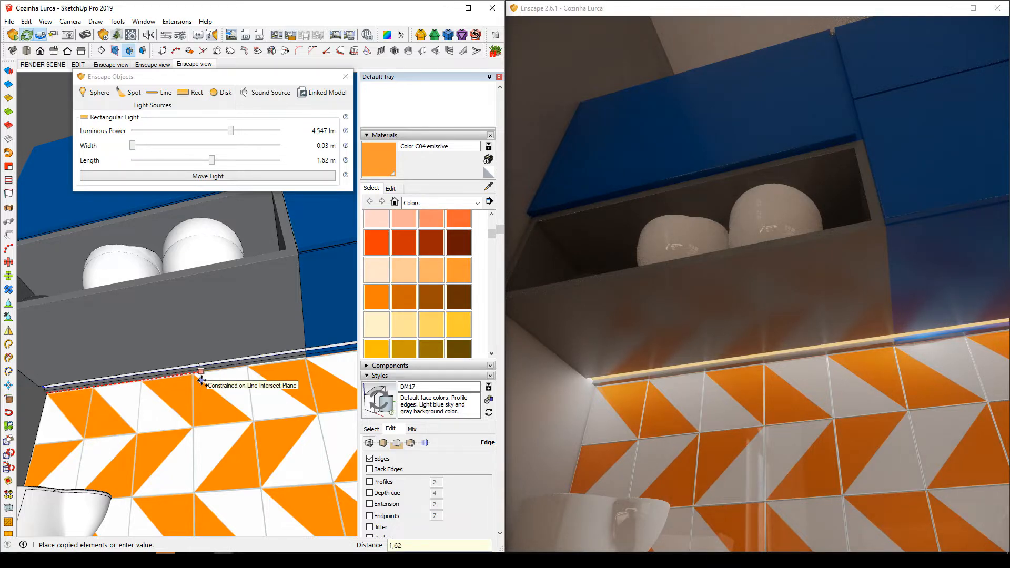
key(Return)
- Copy the rectangular light along the recess toward the other end of the wall cabinets, entering a distance of 162
shift+middle_drag(202, 380, 93, 361)
scroll(213, 342, up, 3)
key(space)
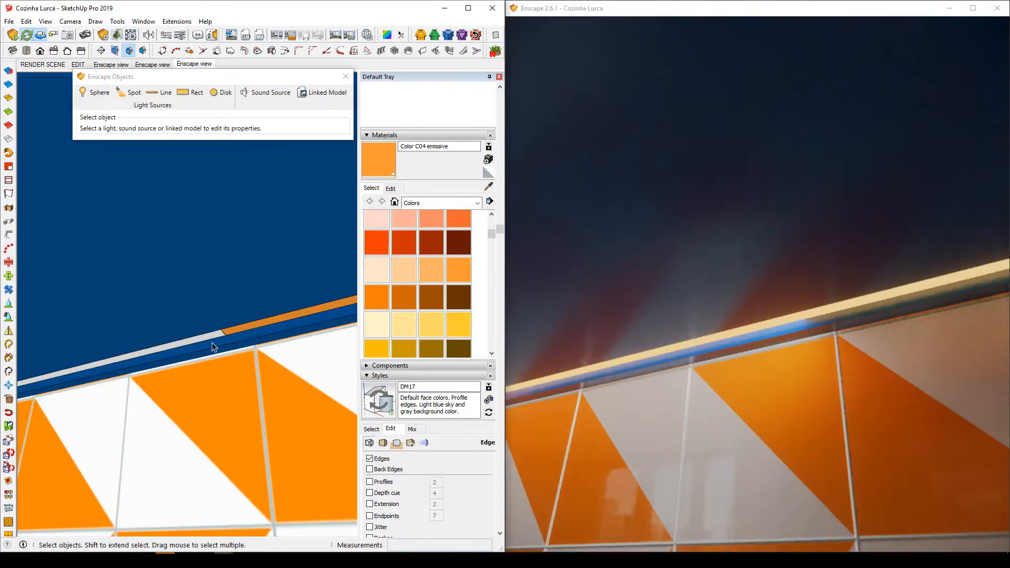
click(213, 341)
scroll(208, 343, up, 1)
key(m)
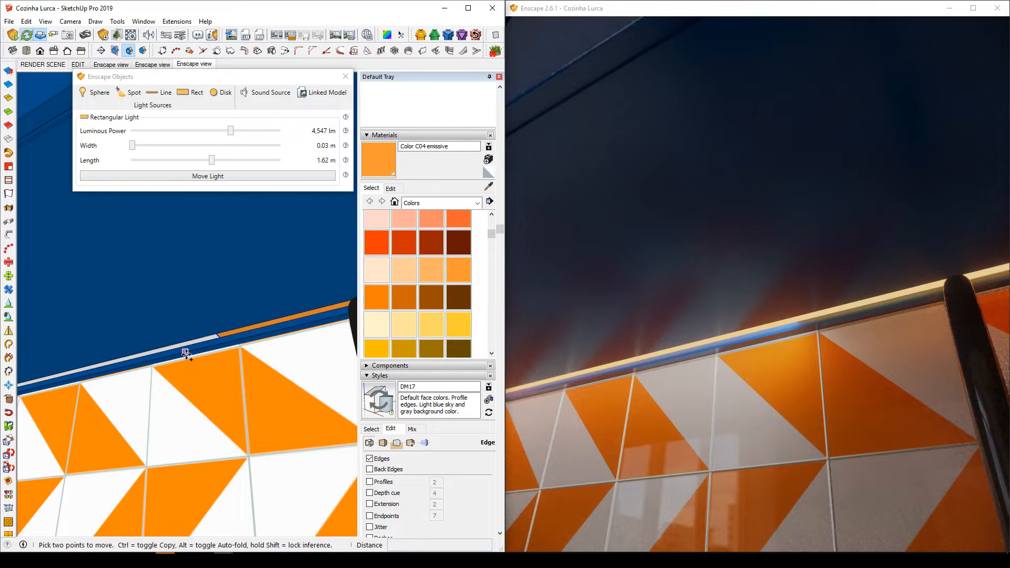
click(184, 352)
key(ctrl)
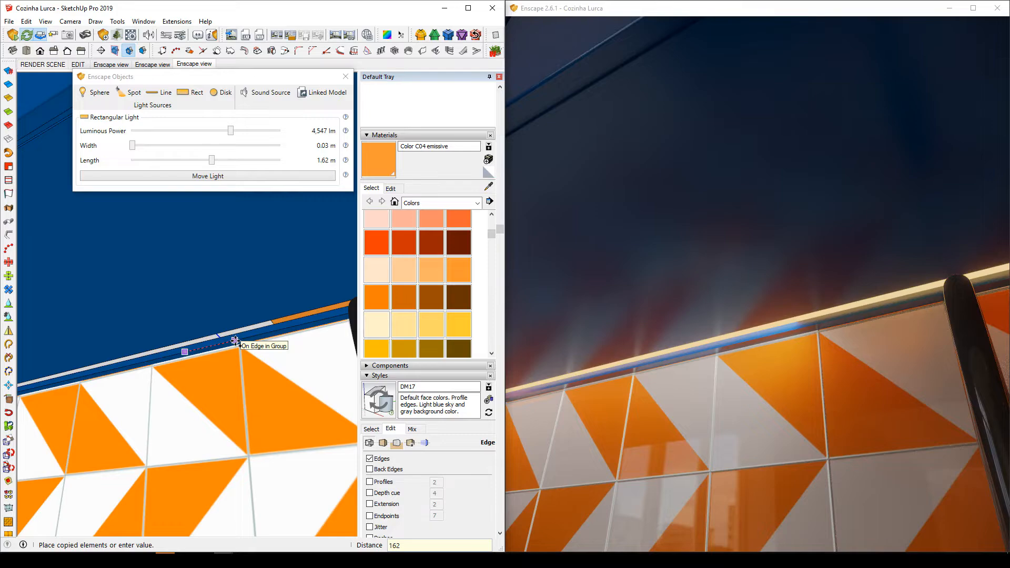
key(Return)
- Raise the rectangular light's luminous power to 7,422 lm
mouse_move(218, 358)
middle_down()
mouse_move(228, 403)
mouse_move(191, 463)
middle_up()
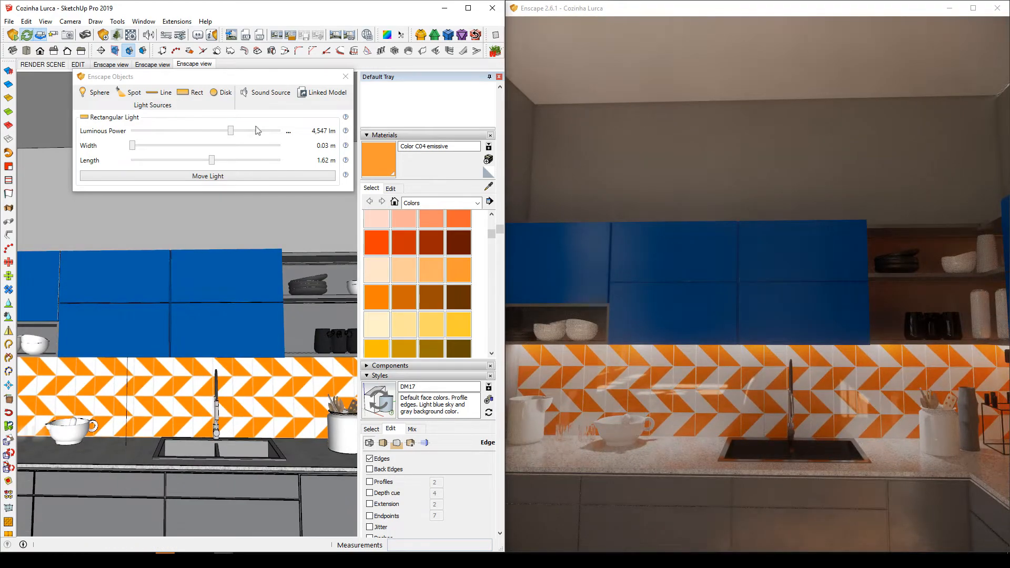
drag(230, 132, 237, 131)
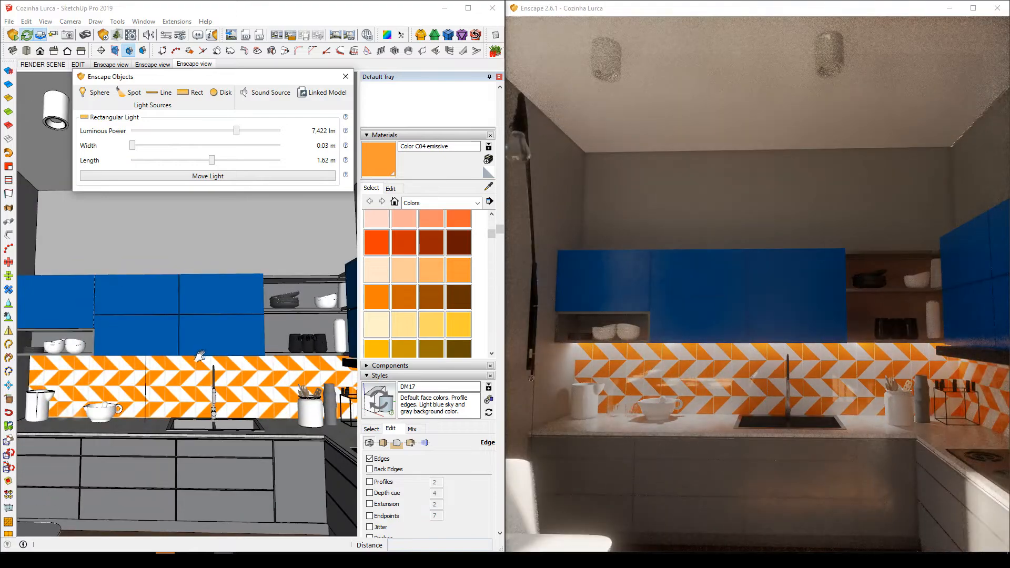
middle_drag(185, 375, 197, 386)
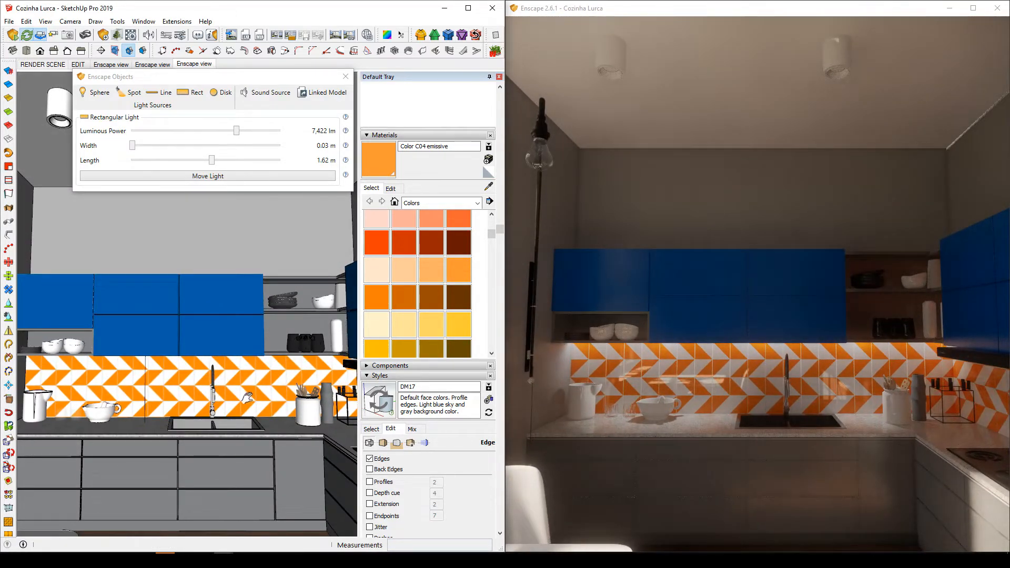
- Paint the rectangular light under the wall cabinets with the orange Color C05 from the Colors library
scroll(248, 390, up, 4)
mouse_move(176, 369)
middle_down()
mouse_move(182, 356)
mouse_move(385, 291)
middle_up()
mouse_move(168, 339)
middle_down()
mouse_move(253, 293)
mouse_move(302, 292)
mouse_move(260, 310)
middle_up()
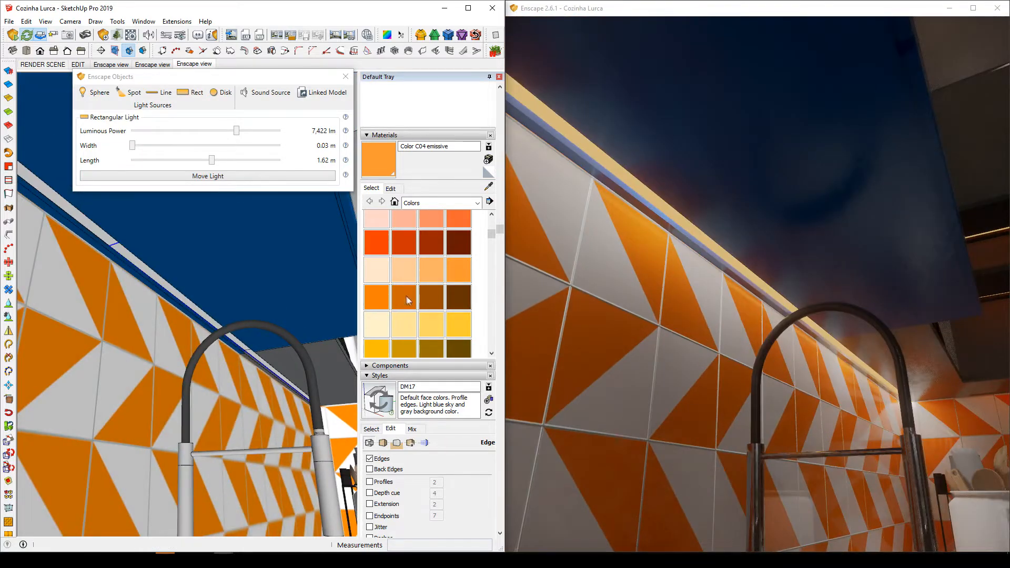
click(378, 298)
middle_drag(209, 331, 221, 333)
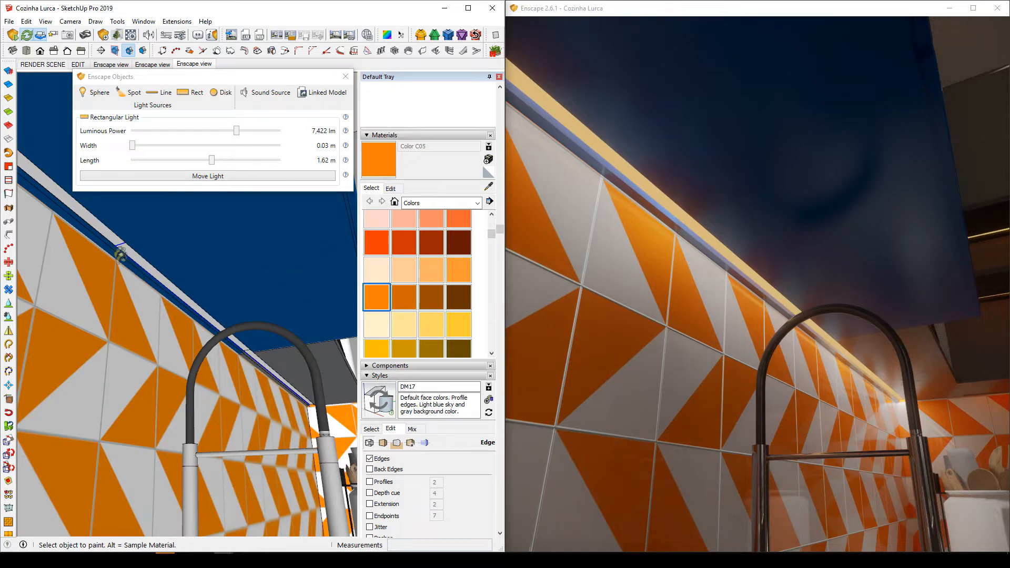
scroll(120, 255, up, 2)
click(128, 233)
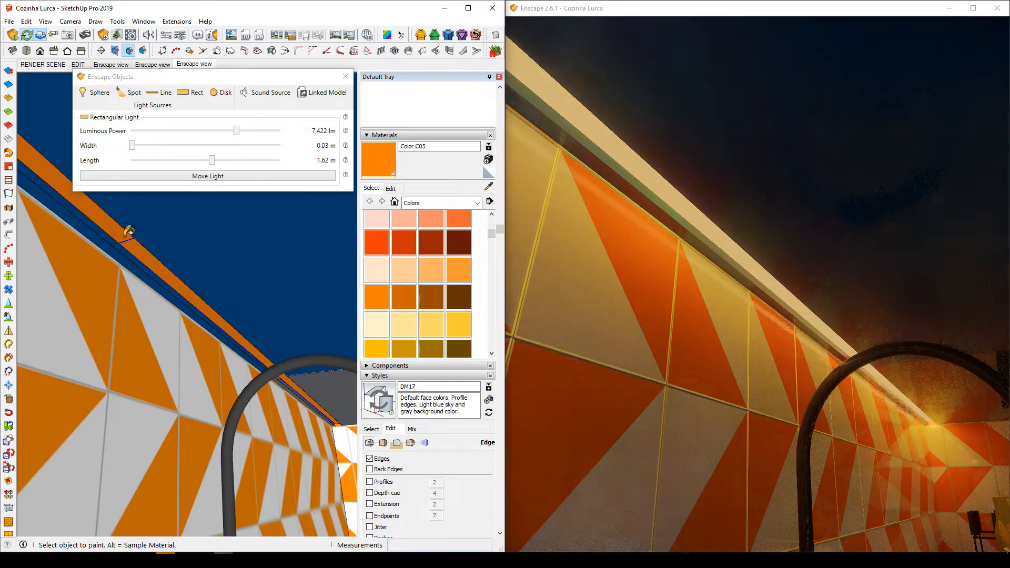
- Change the rectangular light's colour to green by painting it with Color G05 from the Colors library
mouse_move(215, 333)
middle_down()
mouse_move(103, 315)
mouse_move(45, 331)
mouse_move(141, 371)
mouse_move(100, 388)
mouse_move(139, 413)
mouse_move(143, 400)
mouse_move(196, 405)
mouse_move(165, 445)
mouse_move(184, 424)
middle_up()
scroll(99, 388, down, 4)
scroll(258, 388, up, 6)
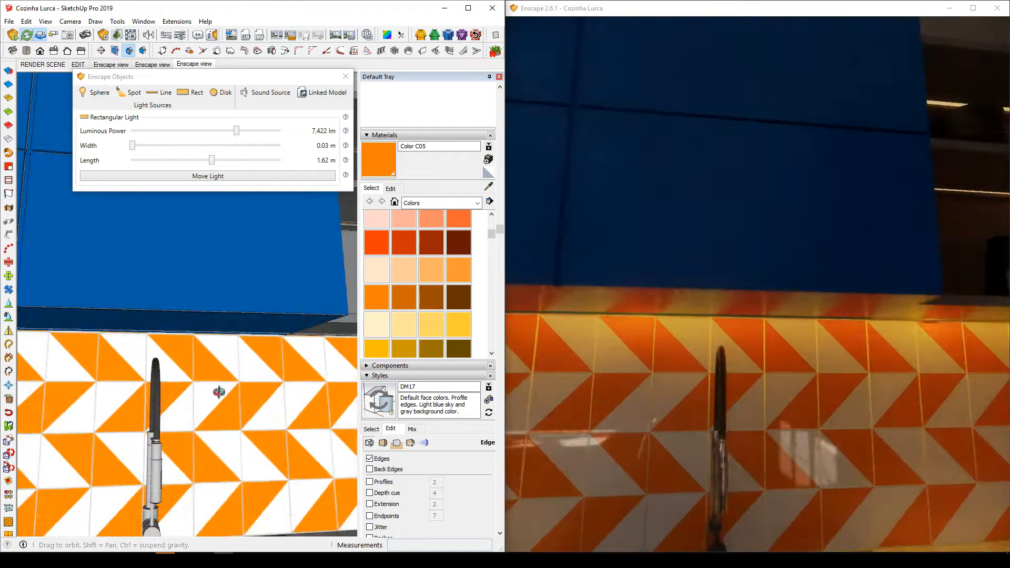
middle_drag(219, 393, 391, 324)
scroll(391, 323, up, 1)
middle_drag(200, 365, 268, 338)
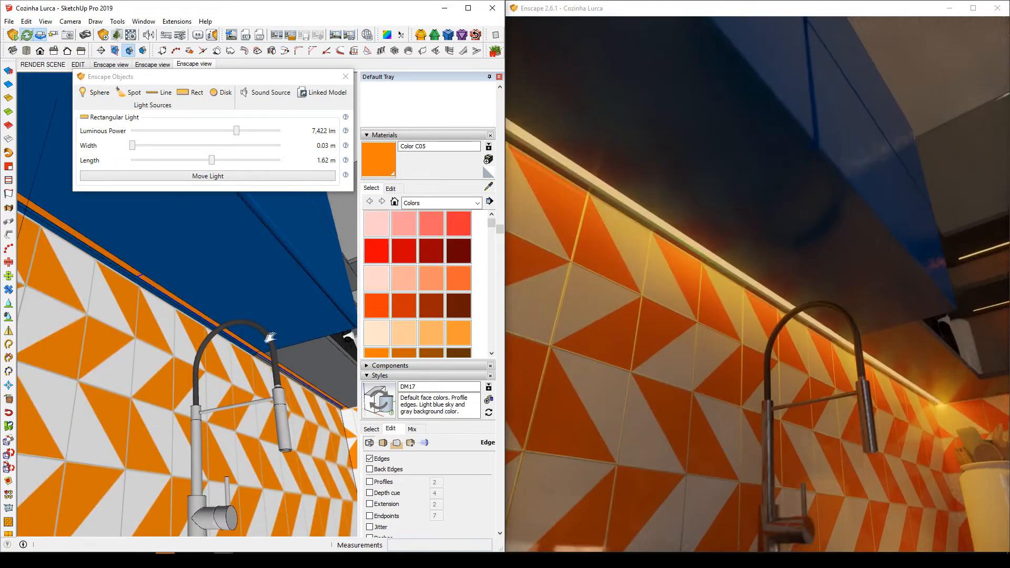
scroll(439, 280, down, 5)
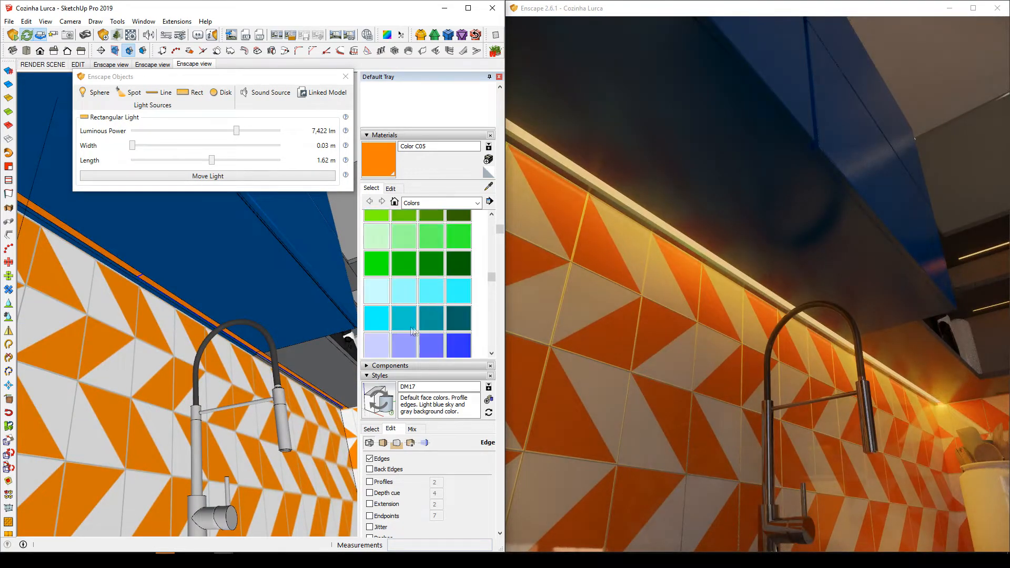
click(374, 255)
scroll(135, 277, up, 3)
click(135, 271)
- Adjust the rectangular light's luminous power, lowering it and bringing it back up to 4,159 lm
scroll(135, 272, down, 2)
mouse_move(135, 271)
middle_down()
mouse_move(172, 333)
mouse_move(79, 357)
mouse_move(70, 406)
mouse_move(165, 343)
mouse_move(86, 410)
mouse_move(168, 361)
middle_up()
scroll(79, 356, down, 4)
scroll(135, 384, down, 2)
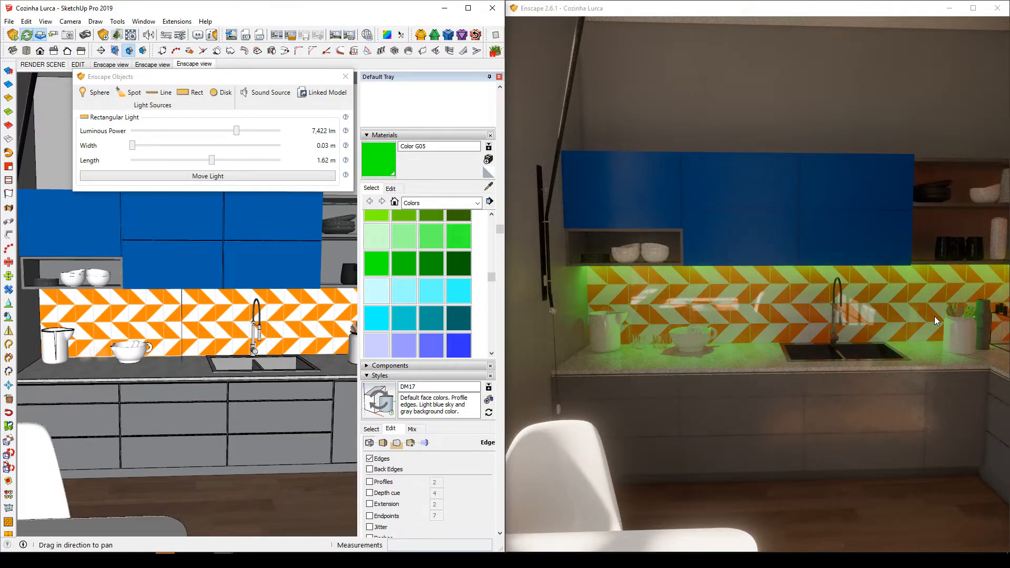
drag(240, 131, 220, 135)
mouse_move(165, 326)
middle_down()
mouse_move(166, 297)
mouse_move(177, 311)
mouse_move(146, 312)
middle_up()
drag(218, 138, 228, 136)
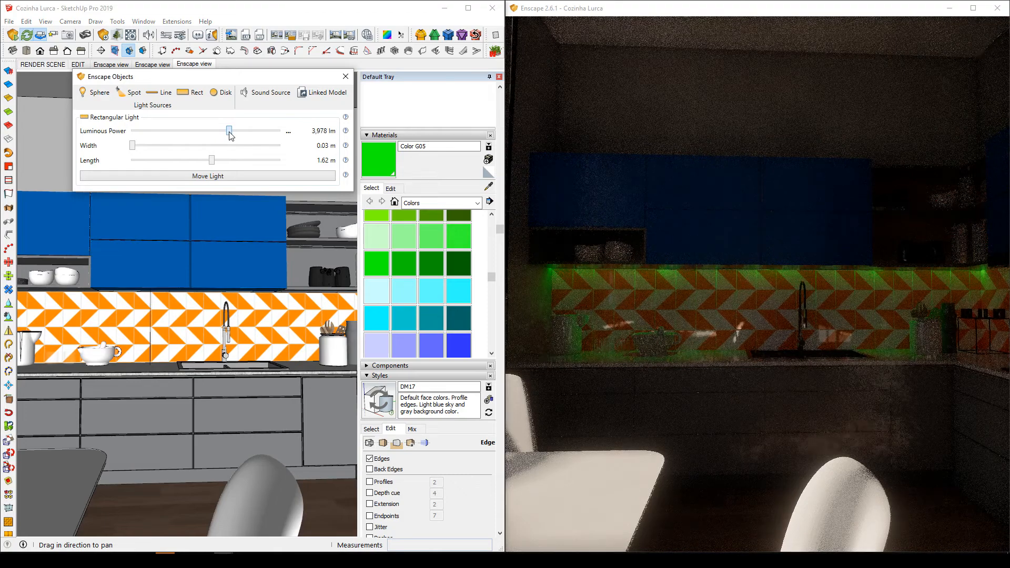
- Repaint the green rectangular light under the cabinets with the orange Color C05
scroll(242, 301, up, 6)
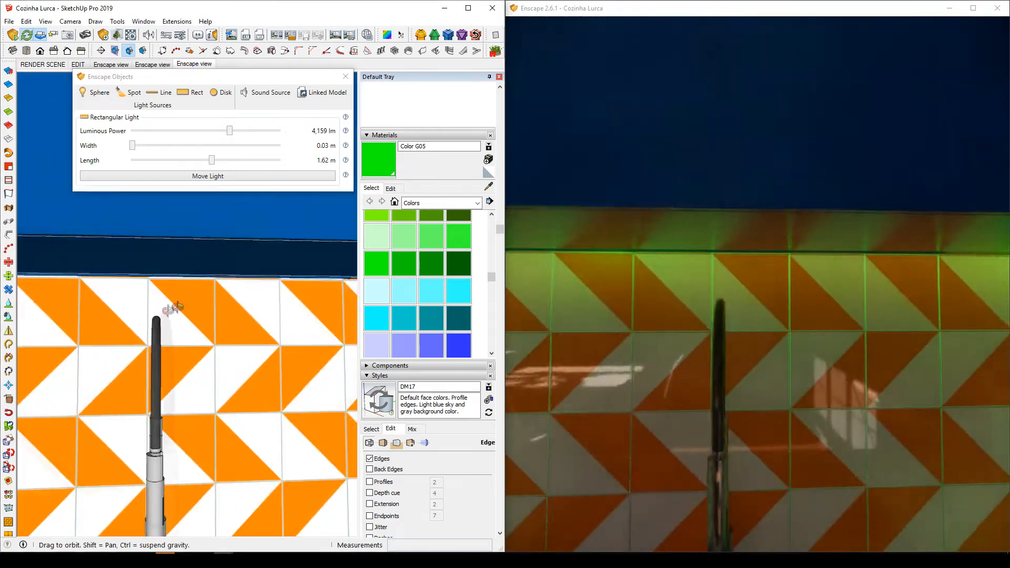
middle_drag(171, 308, 295, 274)
scroll(444, 281, down, 1)
scroll(444, 282, down, 3)
scroll(432, 287, up, 8)
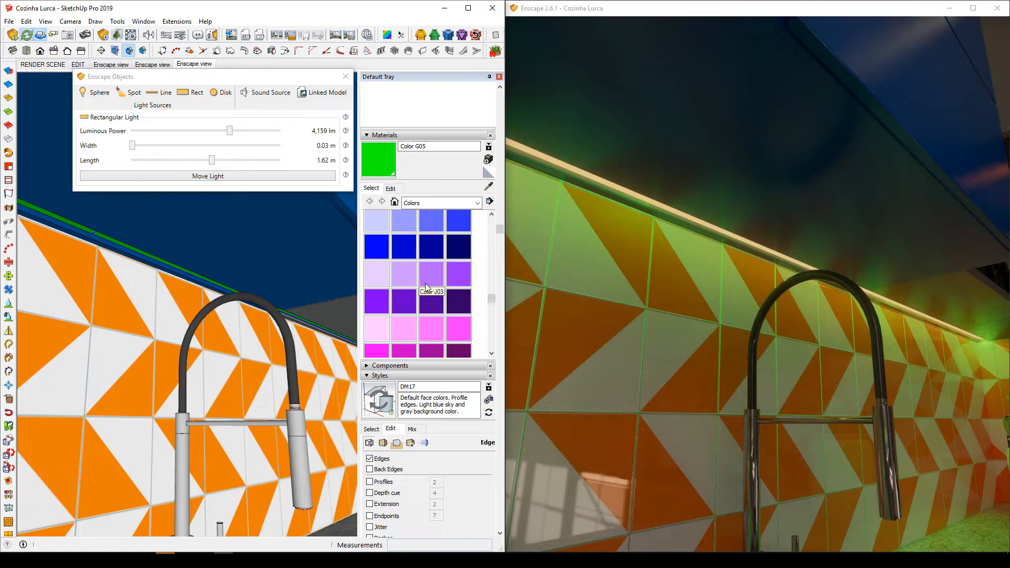
click(377, 234)
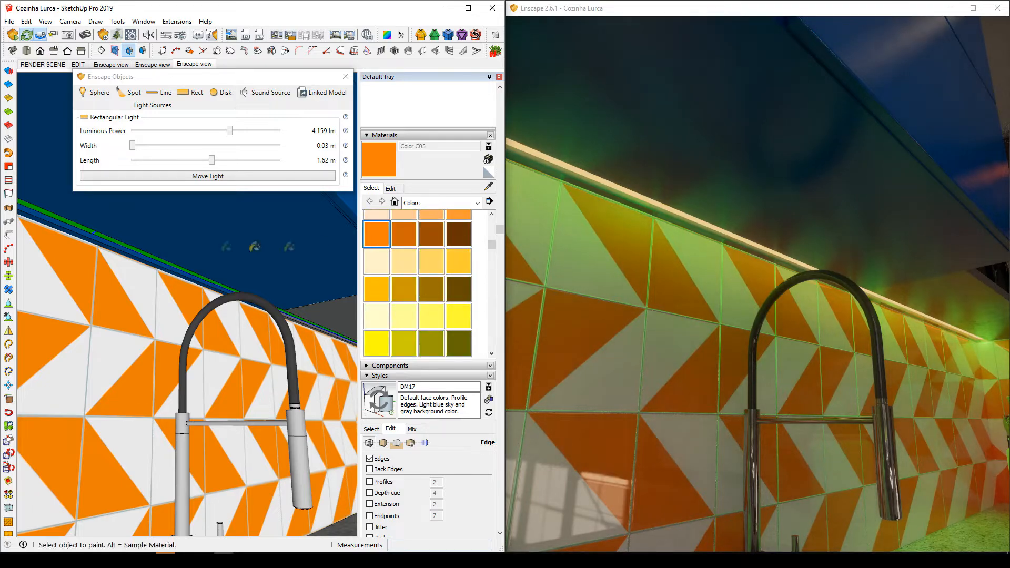
mouse_move(252, 200)
middle_down()
mouse_move(221, 190)
mouse_move(163, 210)
middle_up()
click(158, 205)
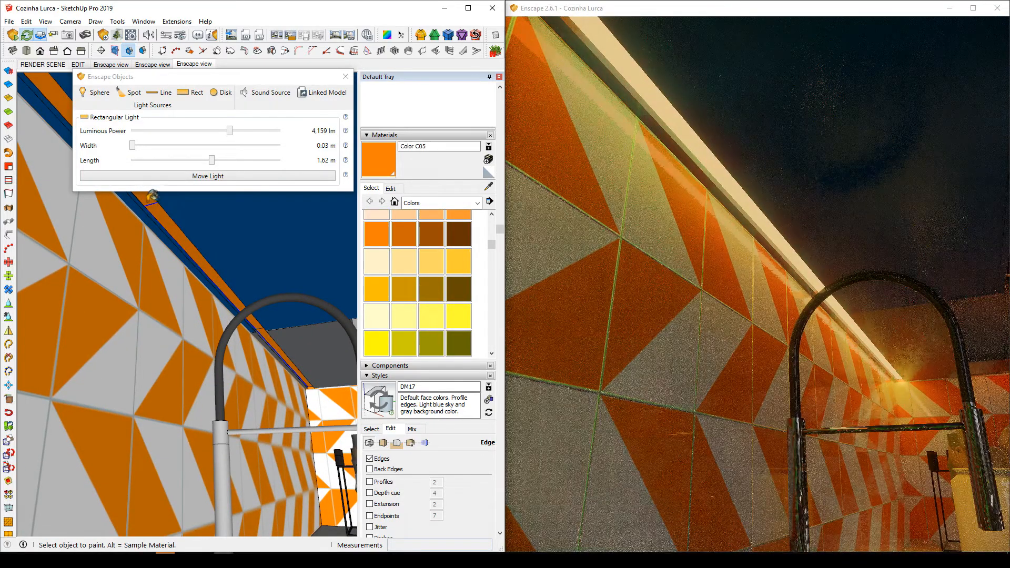
- Move the rectangular light about 9.72 cm out of the recess, and undo the move
mouse_move(152, 333)
middle_down()
mouse_move(142, 305)
mouse_move(138, 346)
mouse_move(179, 316)
middle_up()
scroll(189, 301, up, 6)
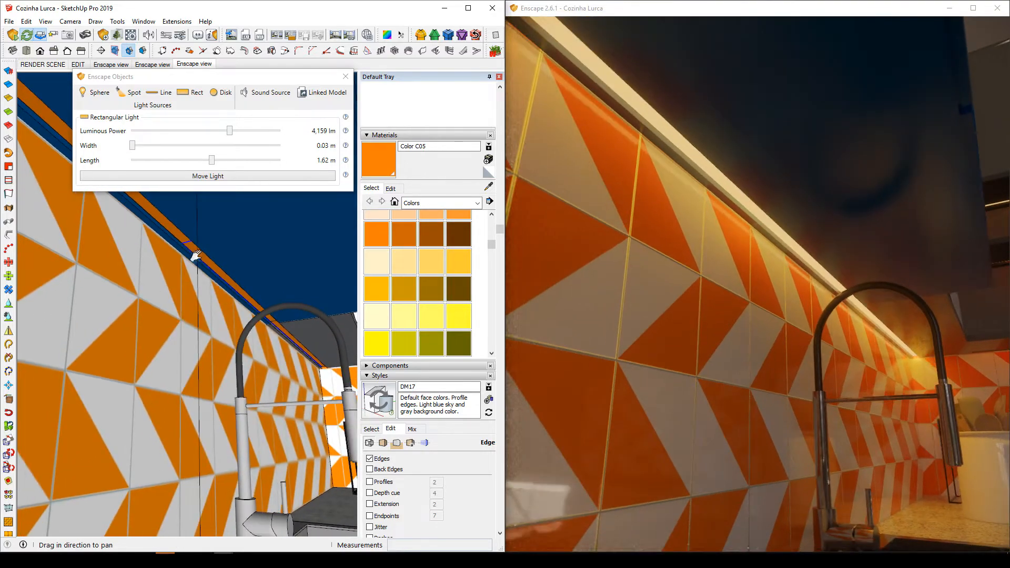
scroll(193, 242, down, 5)
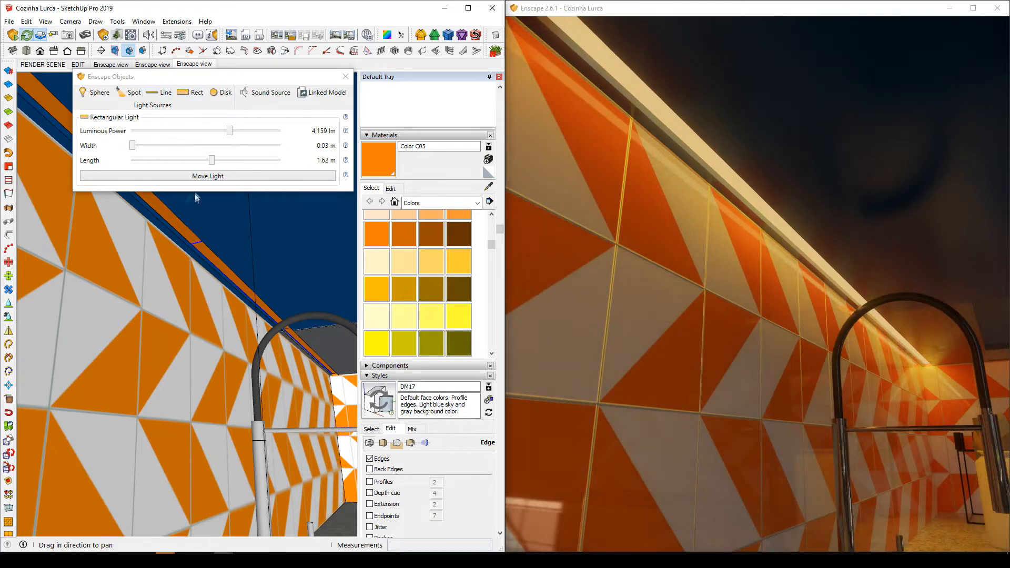
middle_drag(192, 192, 200, 205)
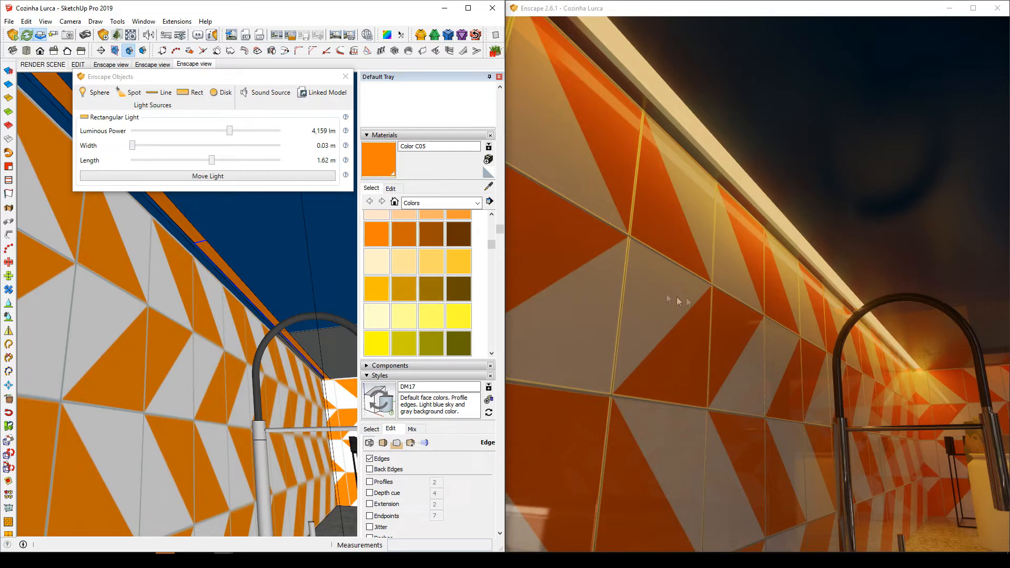
mouse_move(255, 327)
middle_down()
mouse_move(287, 343)
mouse_move(225, 319)
middle_up()
middle_drag(171, 297, 203, 293)
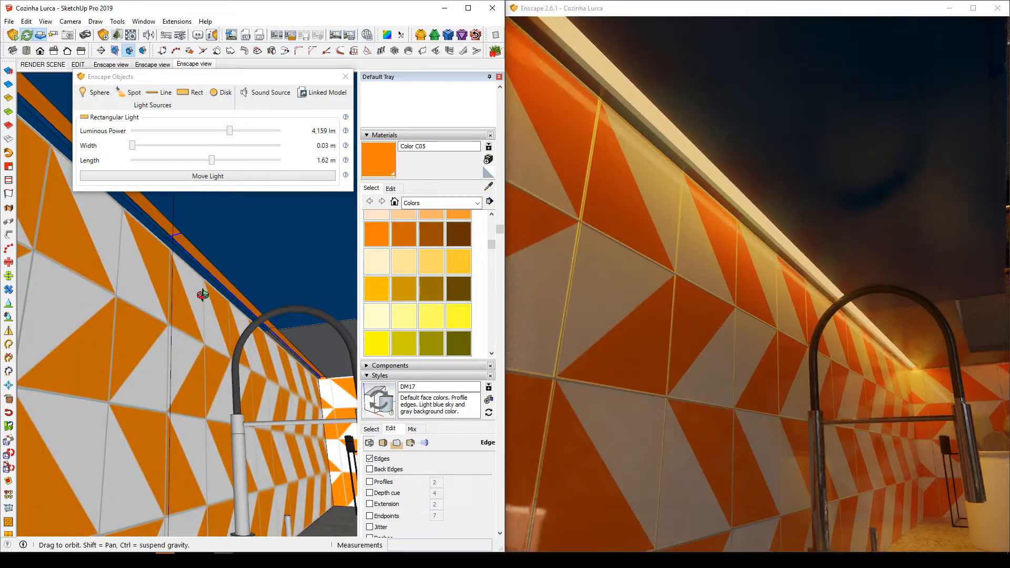
scroll(180, 232, up, 3)
shift+middle_drag(168, 246, 171, 267)
key(m)
click(171, 267)
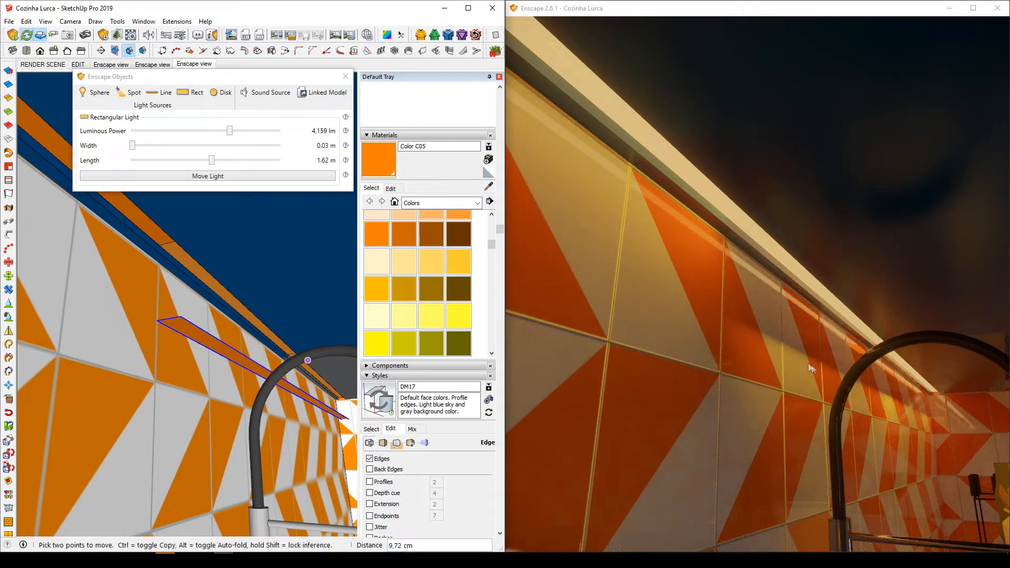
mouse_move(143, 351)
middle_down()
mouse_move(226, 334)
mouse_move(203, 350)
mouse_move(207, 383)
mouse_move(205, 363)
middle_up()
key(ctrl+z)
scroll(202, 351, down, 3)
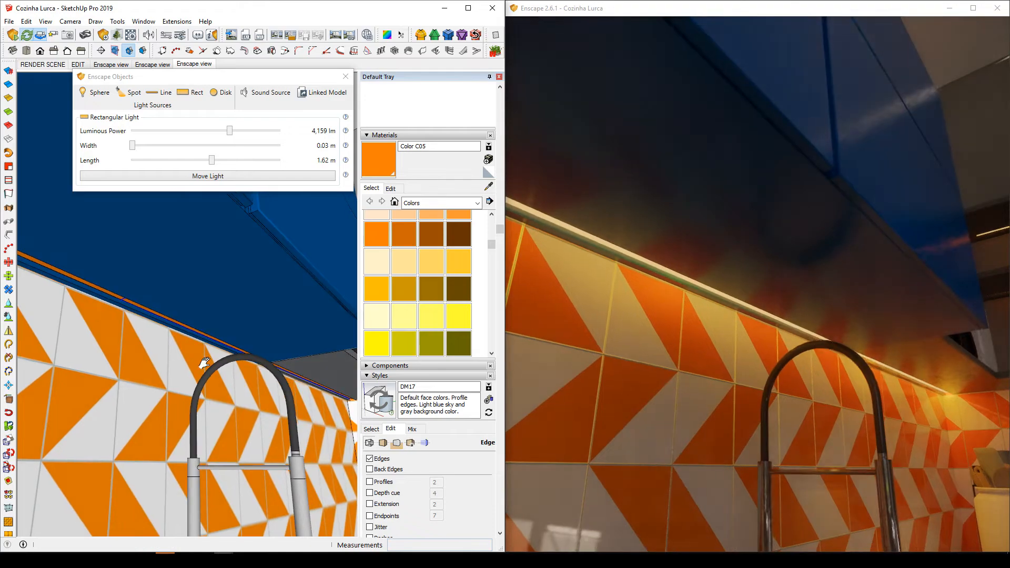
- Examine the orange under-cabinet lighting on the backsplash and countertop, both up close and from across the kitchen
mouse_move(279, 392)
middle_down()
mouse_move(256, 388)
mouse_move(176, 433)
mouse_move(106, 453)
mouse_move(143, 421)
mouse_move(148, 388)
middle_up()
scroll(176, 432, down, 3)
scroll(145, 385, down, 3)
scroll(144, 386, down, 5)
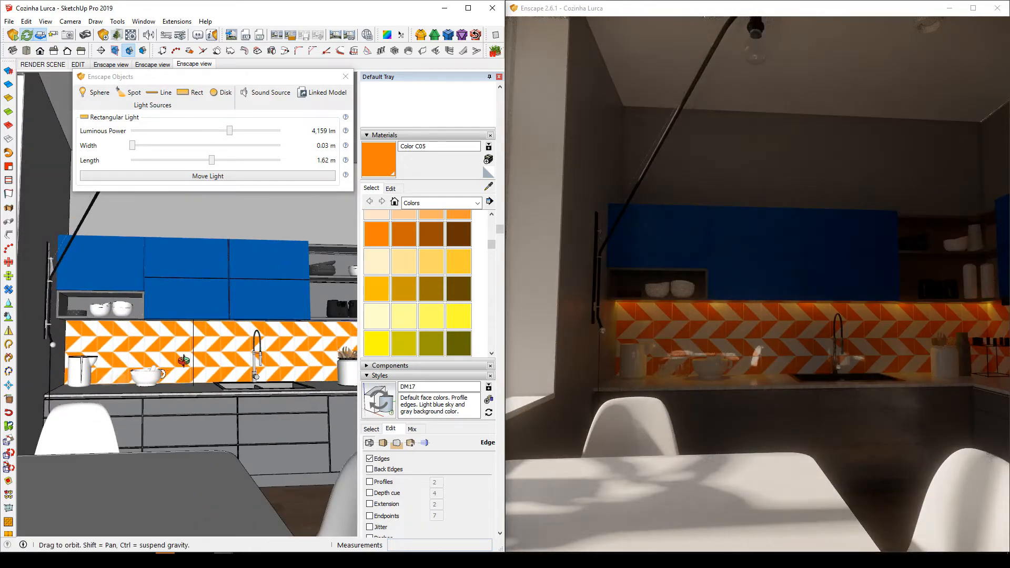
middle_drag(184, 360, 198, 376)
scroll(197, 376, up, 3)
mouse_move(248, 342)
middle_down()
mouse_move(173, 323)
mouse_move(202, 341)
mouse_move(165, 344)
middle_up()
scroll(201, 341, up, 3)
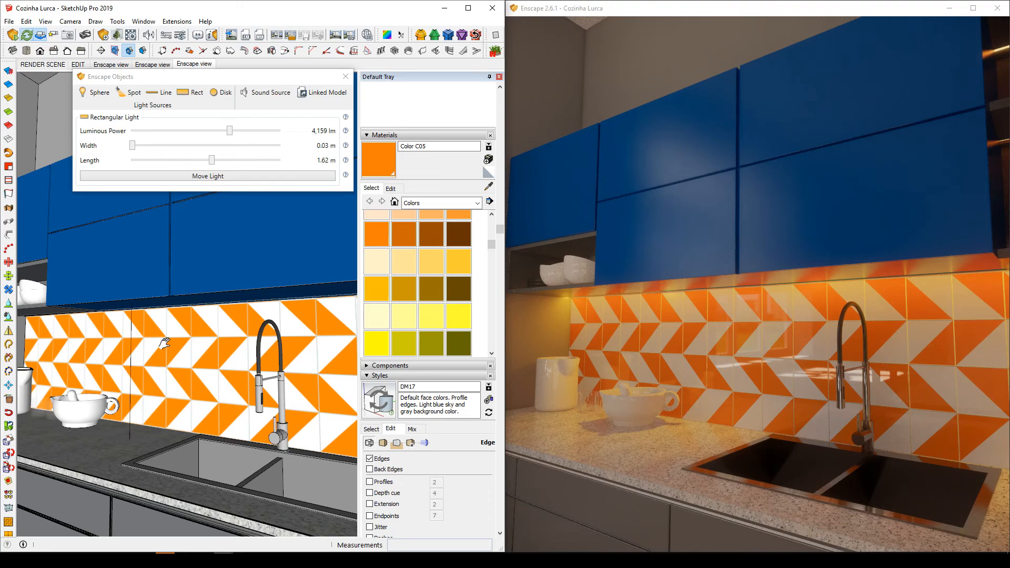
mouse_move(177, 361)
middle_down()
mouse_move(146, 362)
mouse_move(205, 383)
middle_up()
scroll(162, 363, up, 3)
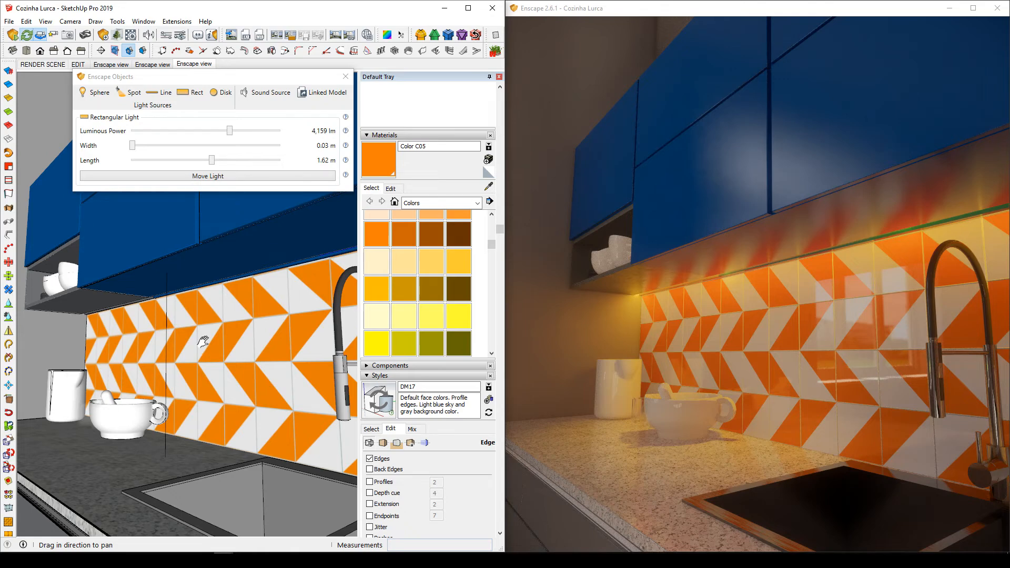
middle_drag(203, 342, 287, 350)
scroll(227, 321, down, 2)
middle_drag(227, 326, 206, 346)
scroll(226, 341, down, 2)
scroll(207, 347, down, 4)
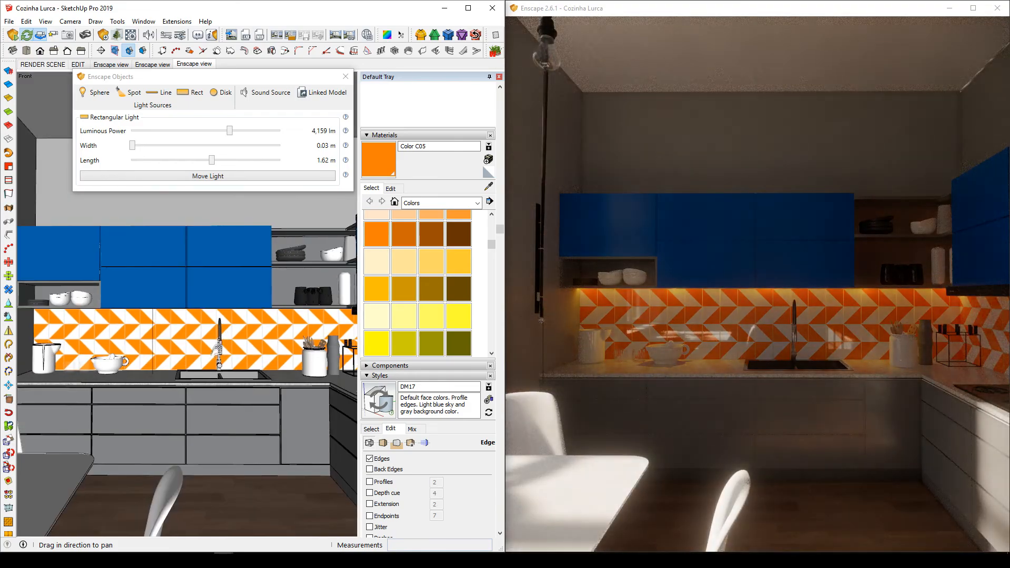
scroll(209, 343, down, 2)
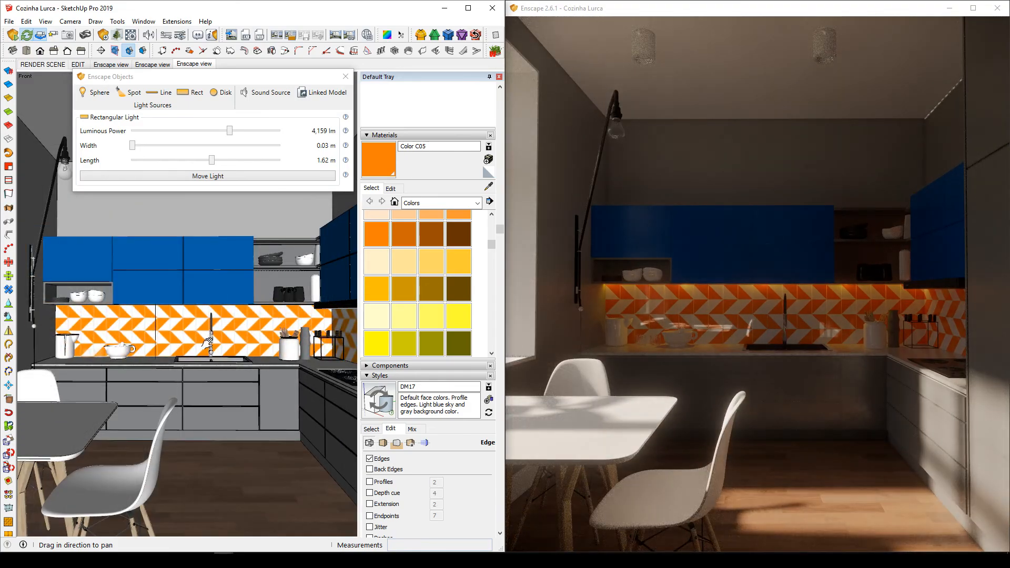